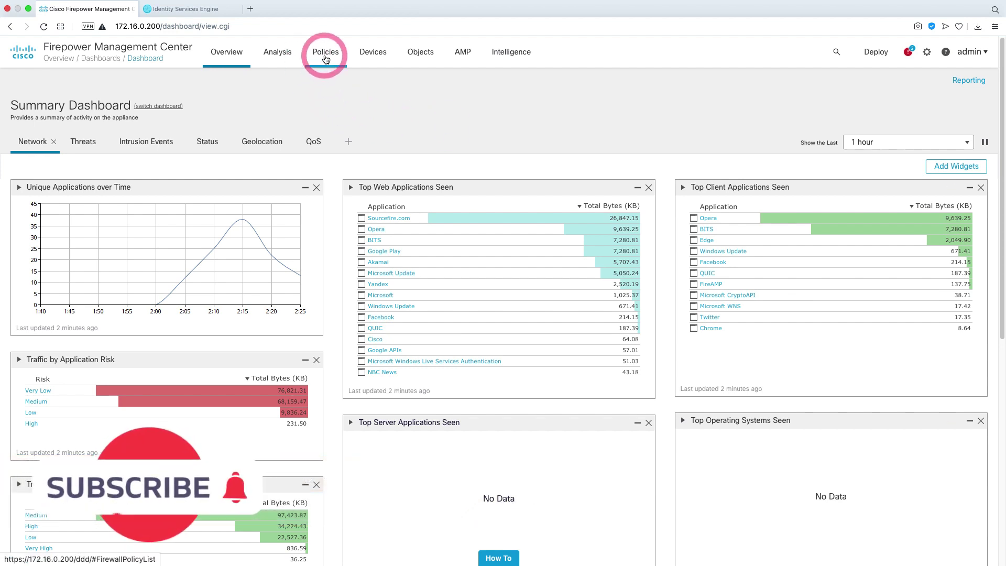
# - Create a new identity policy named "Identity Policy"
pyautogui.moveTo(325, 59)
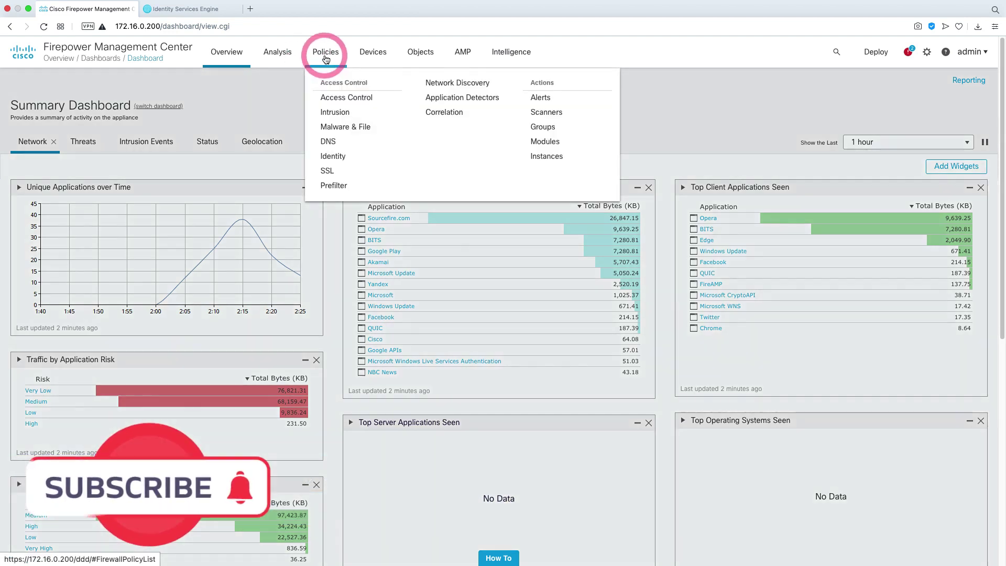
pyautogui.click(338, 156)
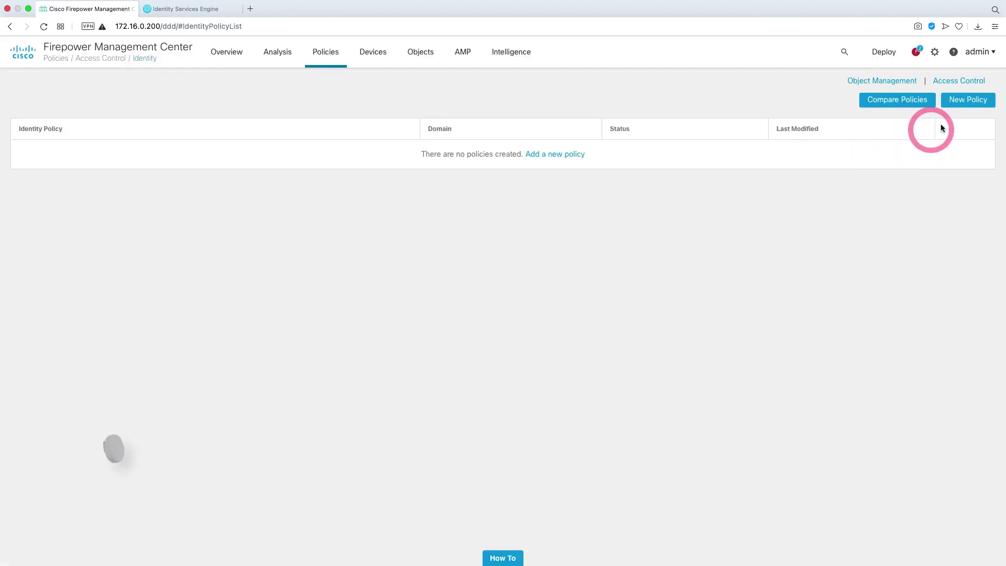
pyautogui.click(968, 101)
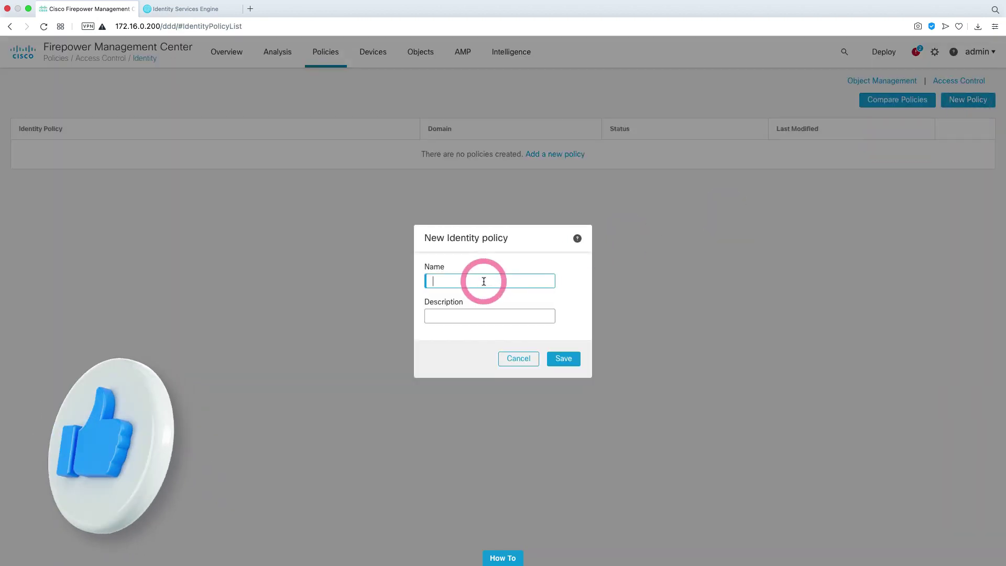
pyautogui.click(483, 281)
pyautogui.click(473, 300)
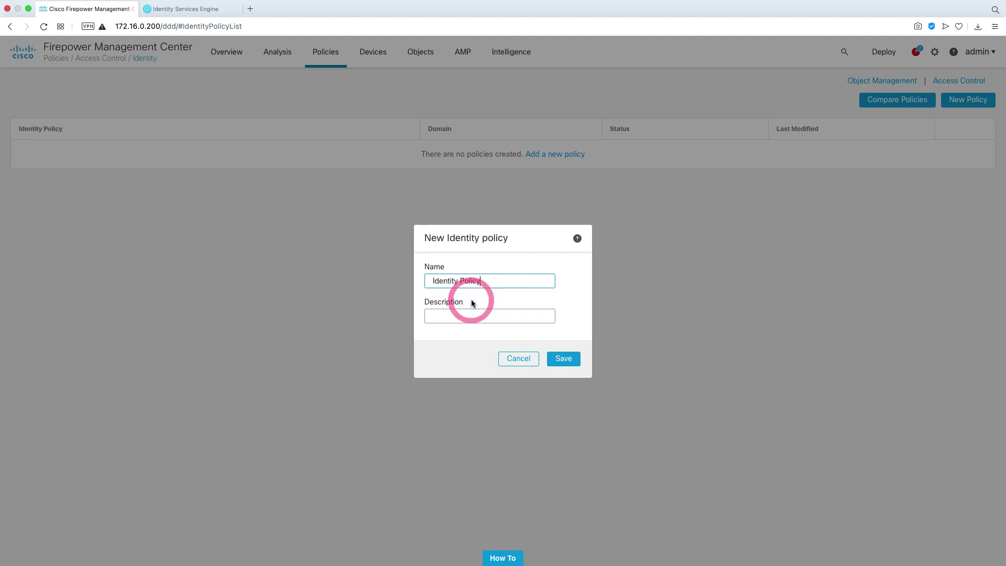
pyautogui.click(570, 362)
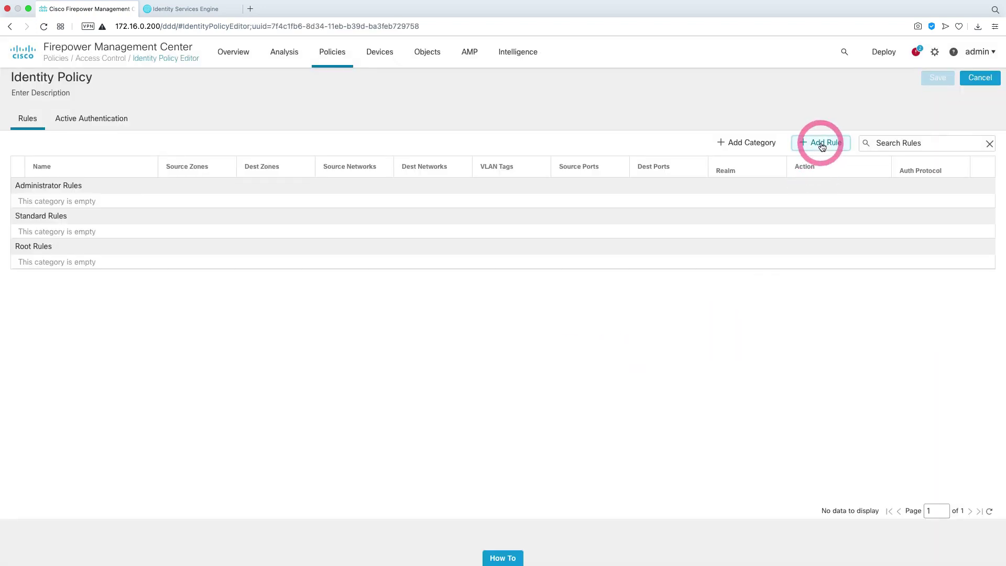
# - Start a "Passive Authentication" rule in the identity policy with source zone Ist_Inside and destination zone Ist_Outside
pyautogui.click(821, 146)
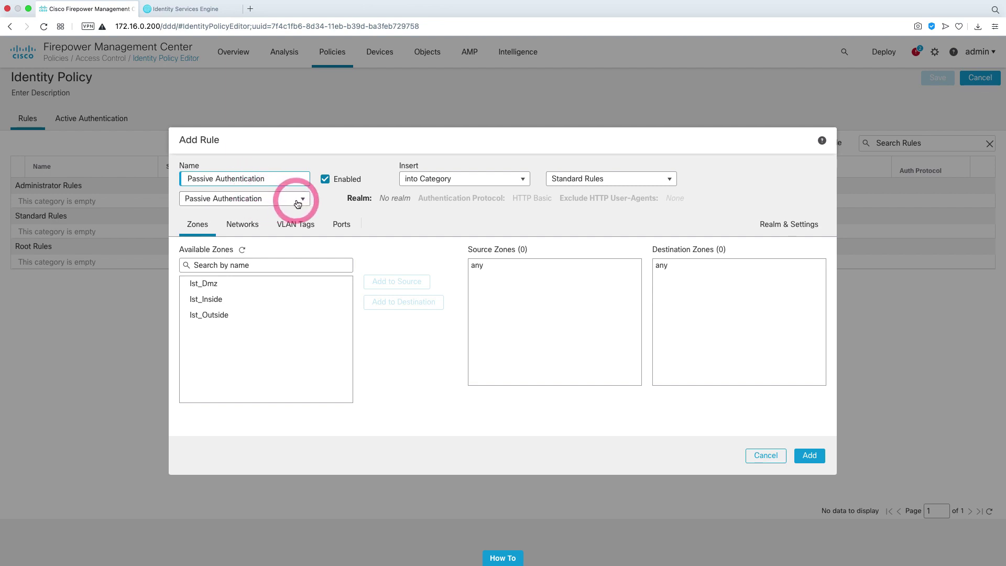
pyautogui.click(225, 298)
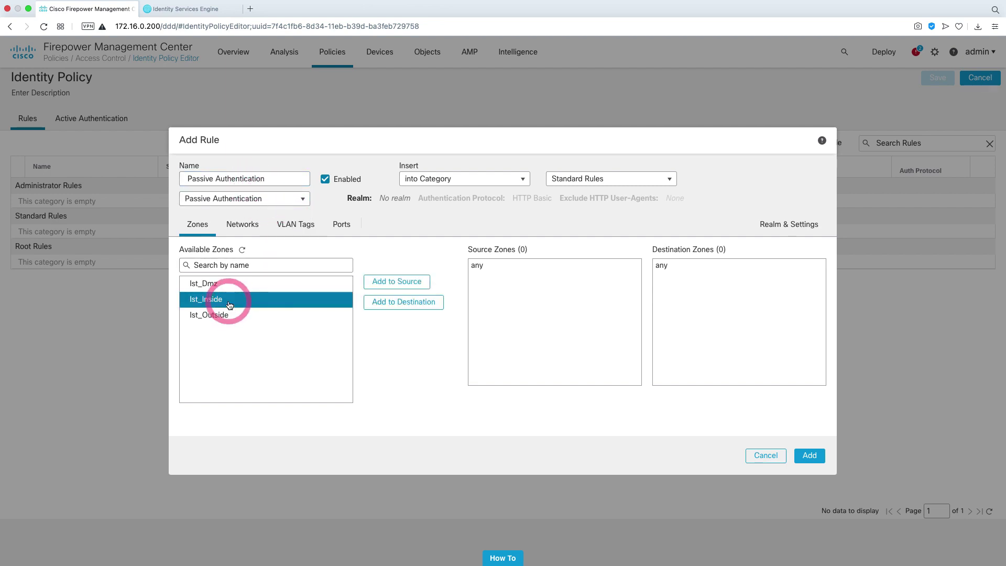
pyautogui.click(375, 282)
pyautogui.click(240, 317)
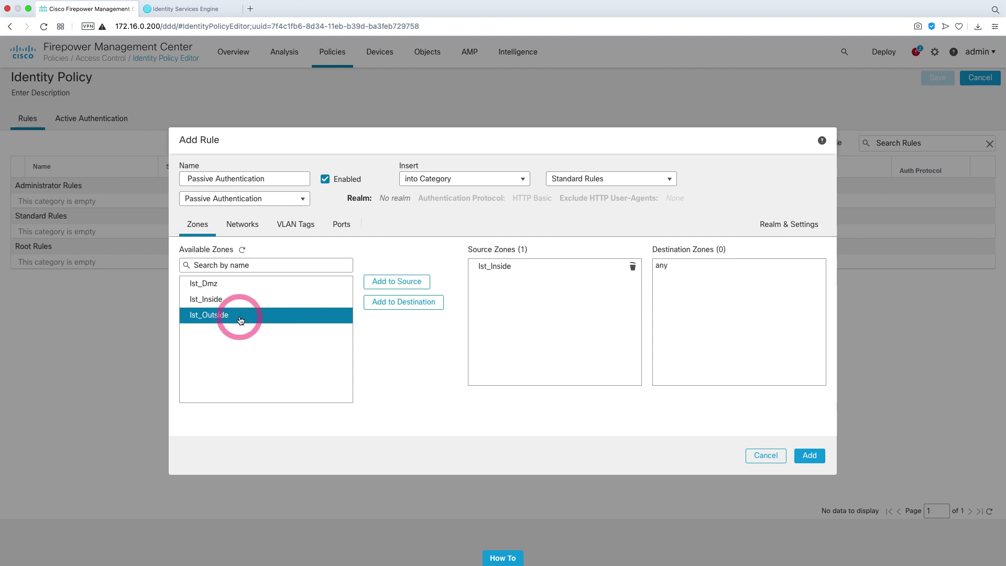
pyautogui.click(404, 303)
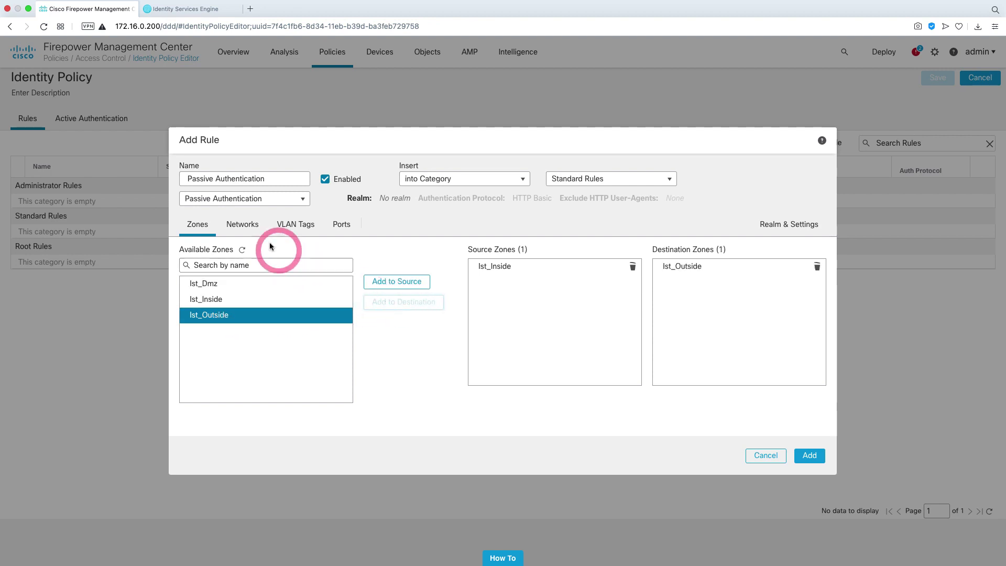
# - Add Inside_172.16.11.0-24 as a source network of the Passive Authentication rule
pyautogui.click(251, 226)
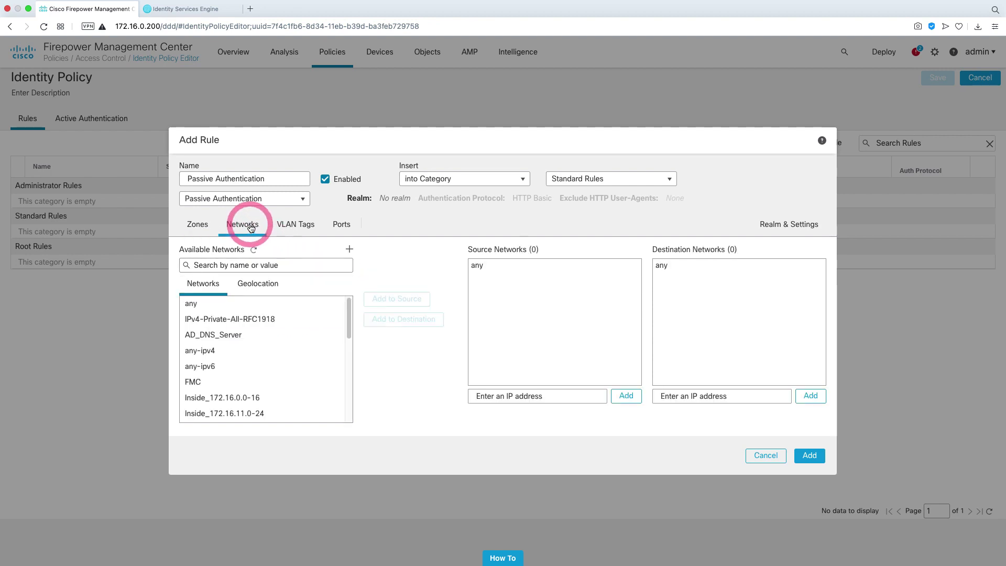
pyautogui.scroll(-1, 288, 341)
pyautogui.click(299, 401)
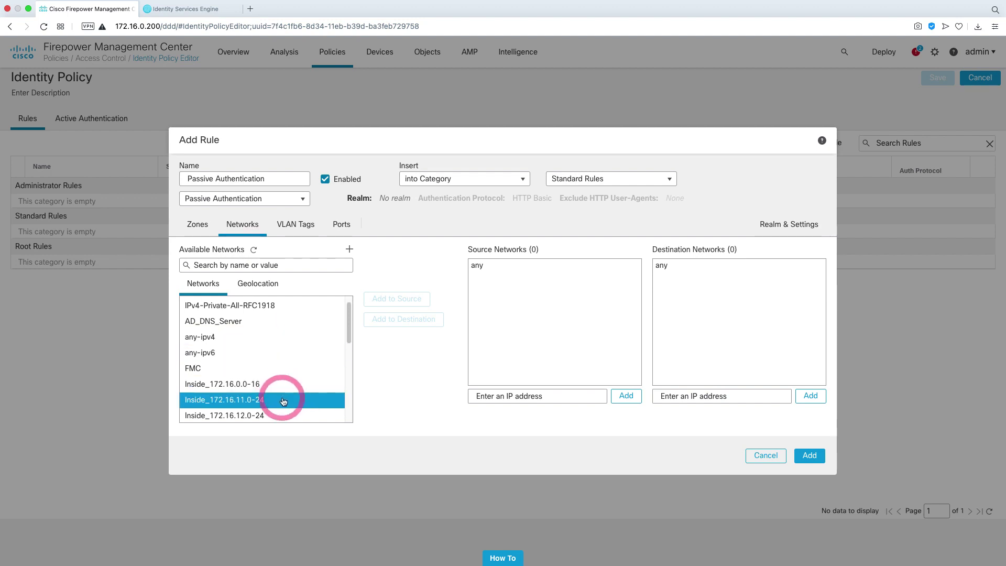
pyautogui.click(391, 299)
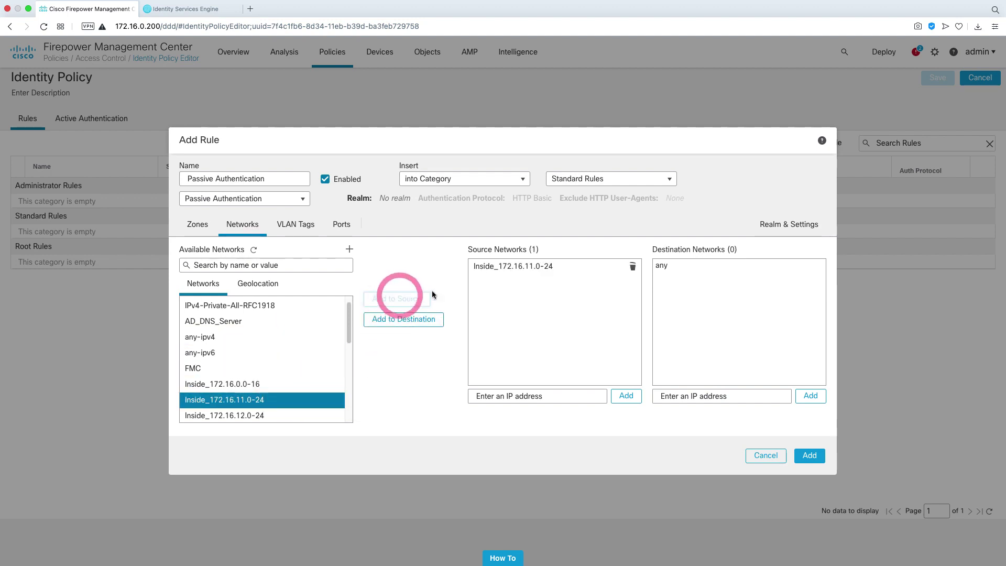
# - Set the rule's realm to AD_Users (AD), add the rule and save the identity policy
pyautogui.click(785, 227)
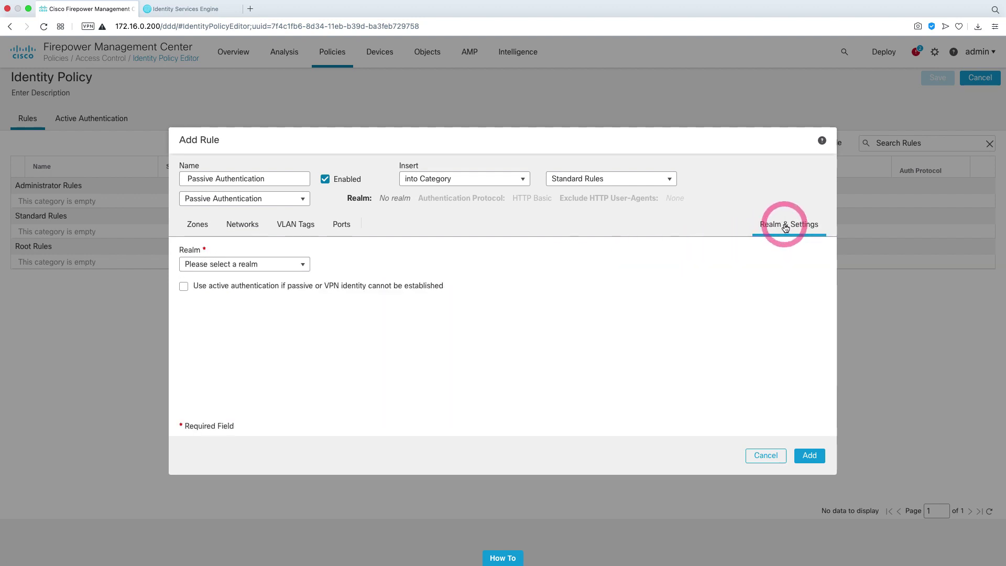
pyautogui.click(303, 267)
pyautogui.click(291, 280)
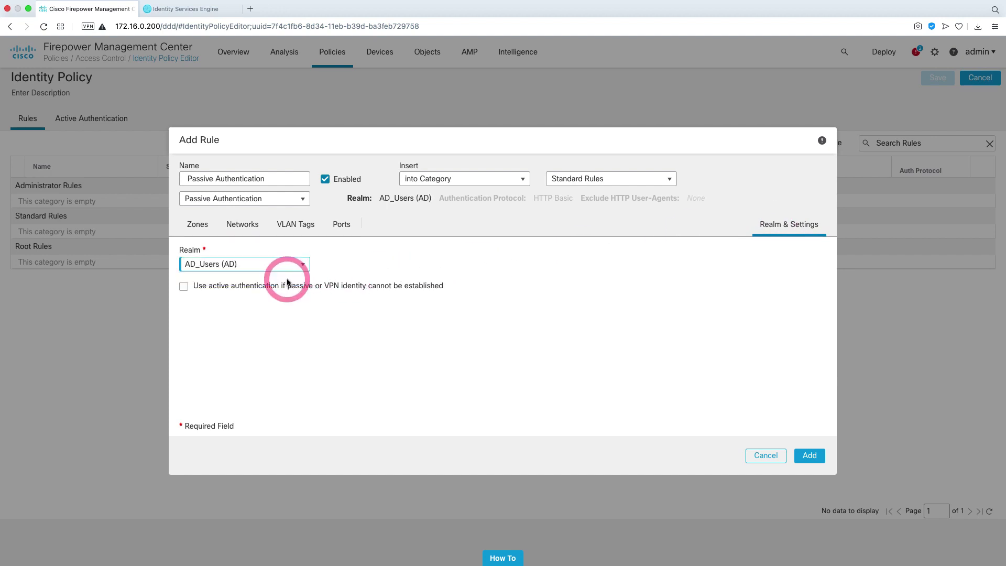
pyautogui.click(810, 456)
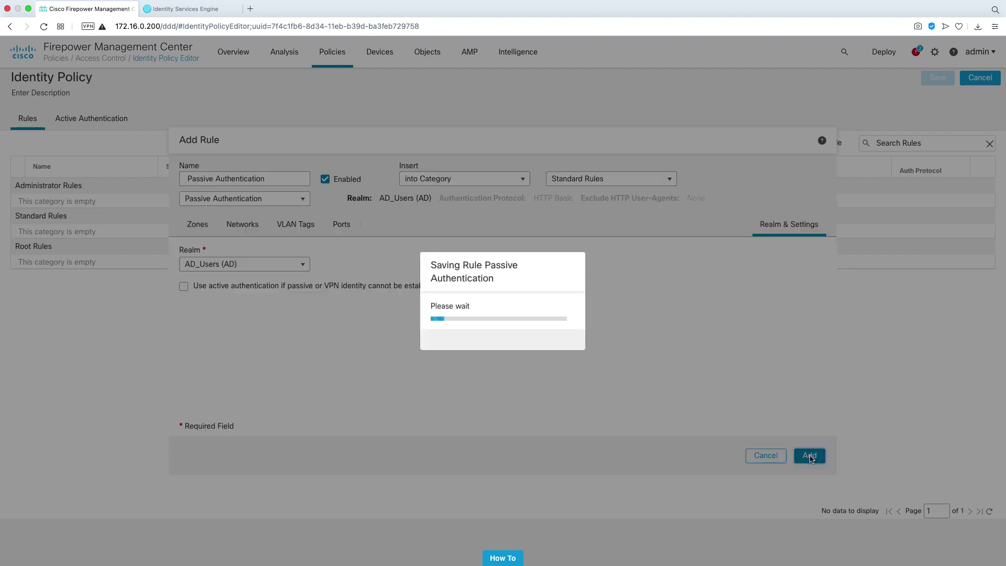
pyautogui.click(373, 246)
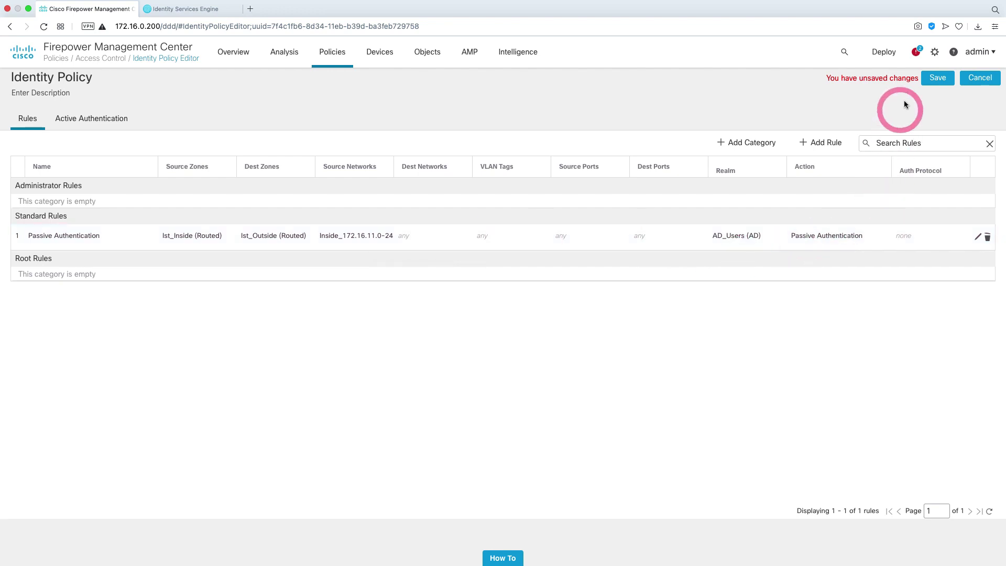
pyautogui.click(939, 80)
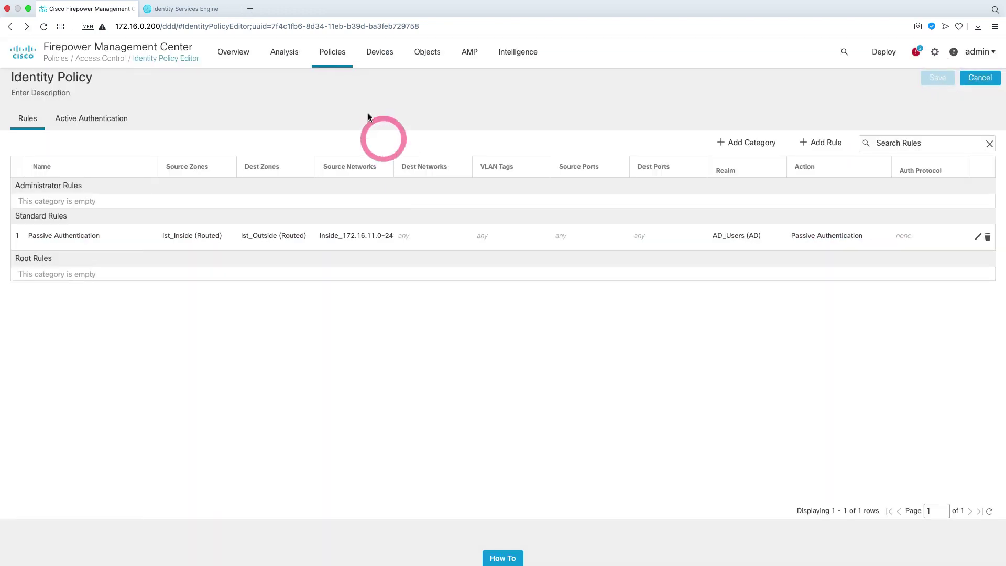
# - Assign "Identity Policy" as the identity policy of the Istanbul AC Policy access control policy and save it
pyautogui.moveTo(337, 57)
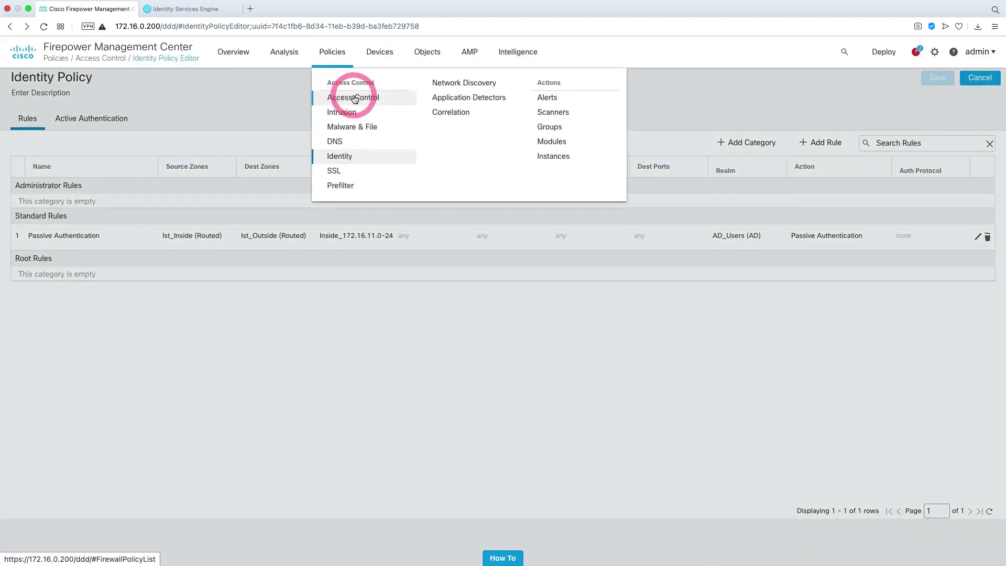
pyautogui.click(354, 98)
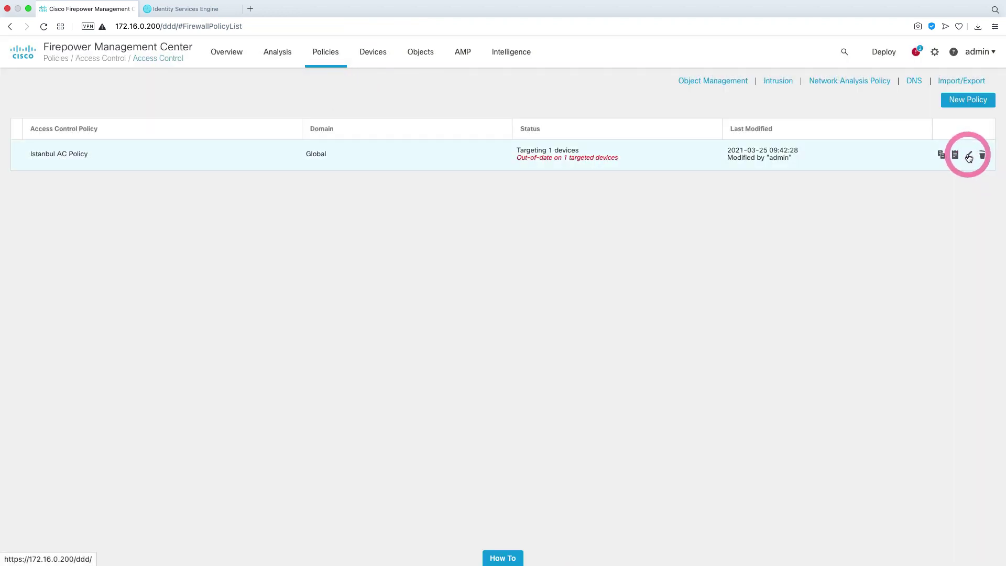
pyautogui.click(968, 156)
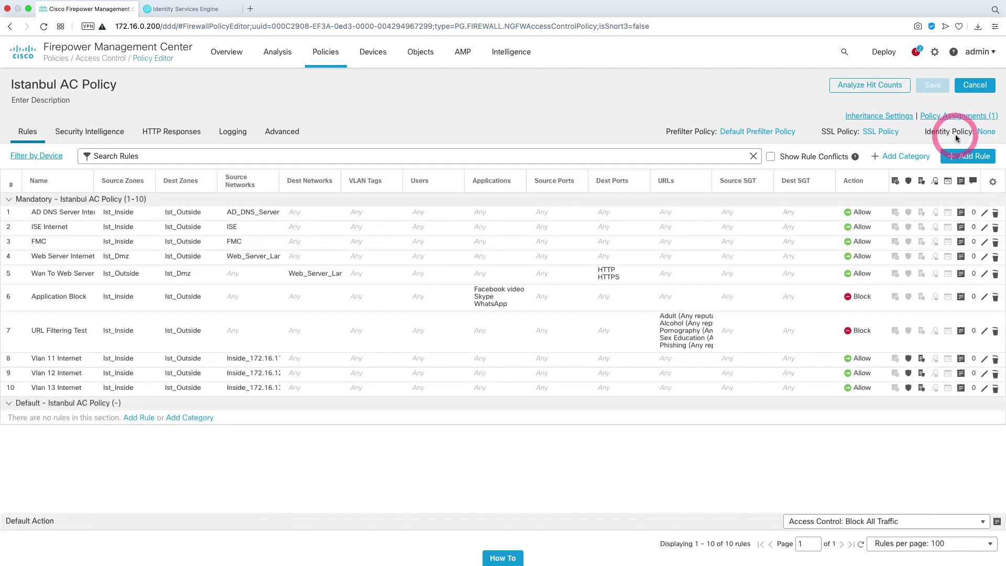
pyautogui.click(988, 134)
pyautogui.click(521, 295)
pyautogui.click(524, 321)
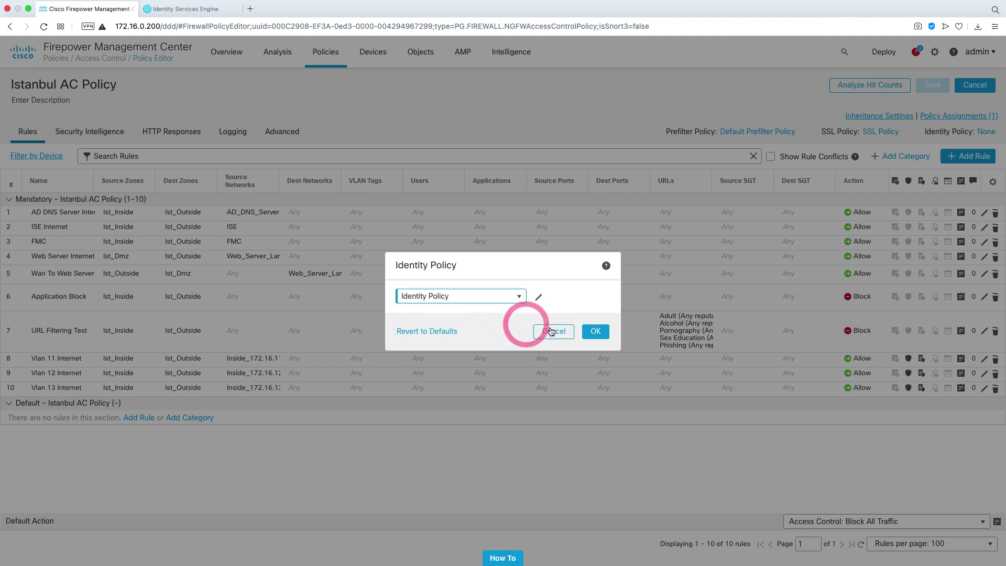
pyautogui.click(595, 331)
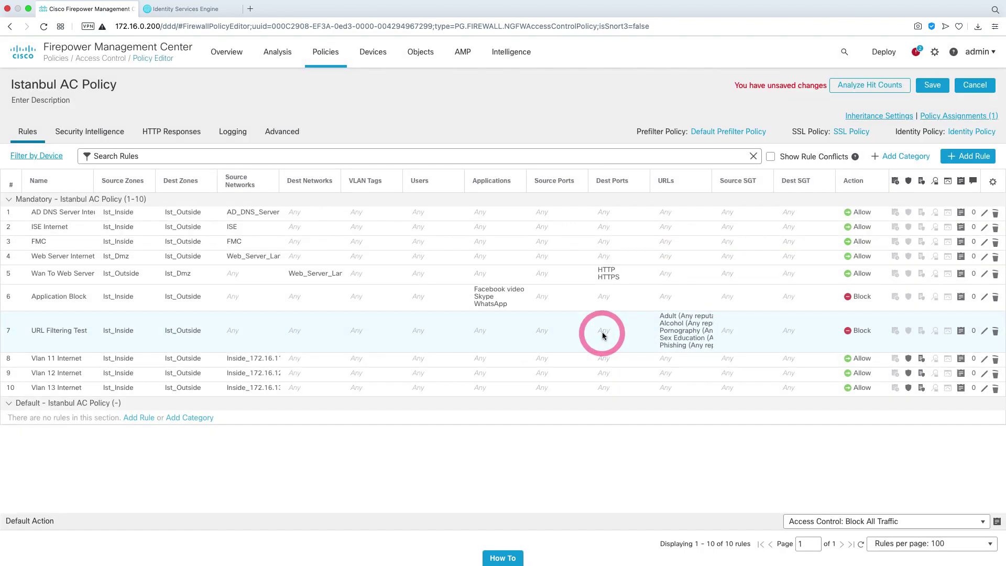
pyautogui.click(927, 87)
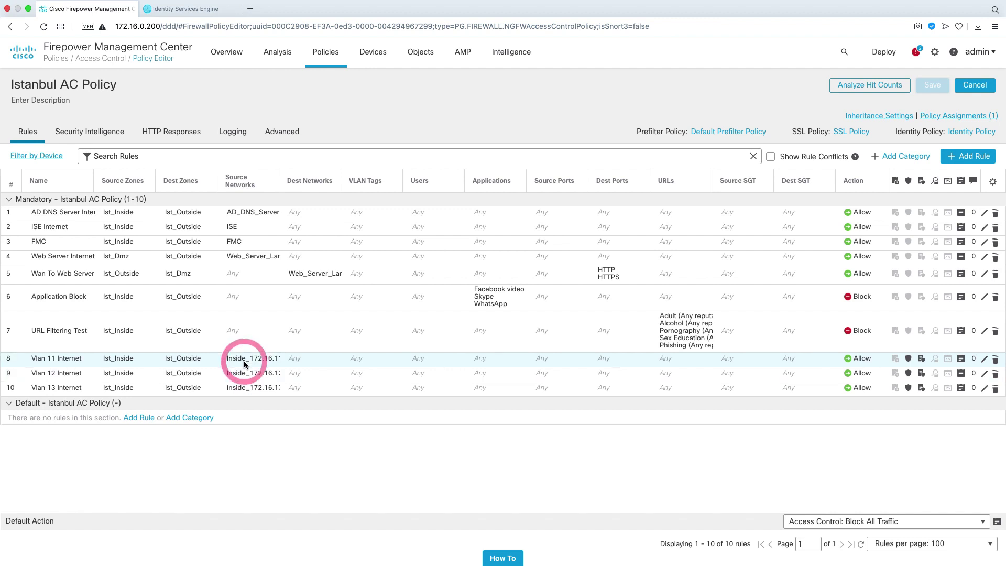
# - Restrict the Vlan 11 Internet rule to the IT-Group users of the AD_Users realm and save the access control policy
pyautogui.moveTo(244, 360)
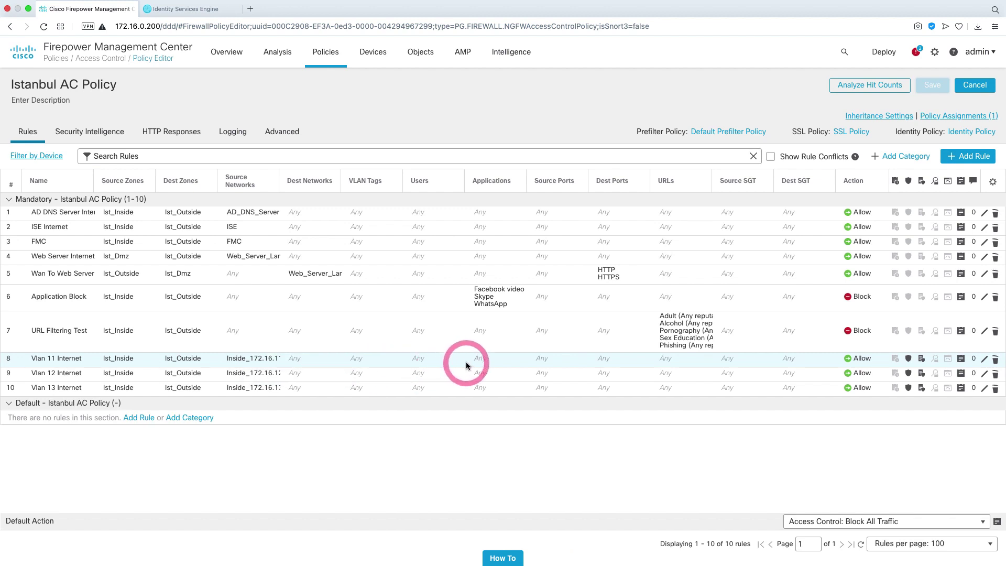
pyautogui.click(984, 360)
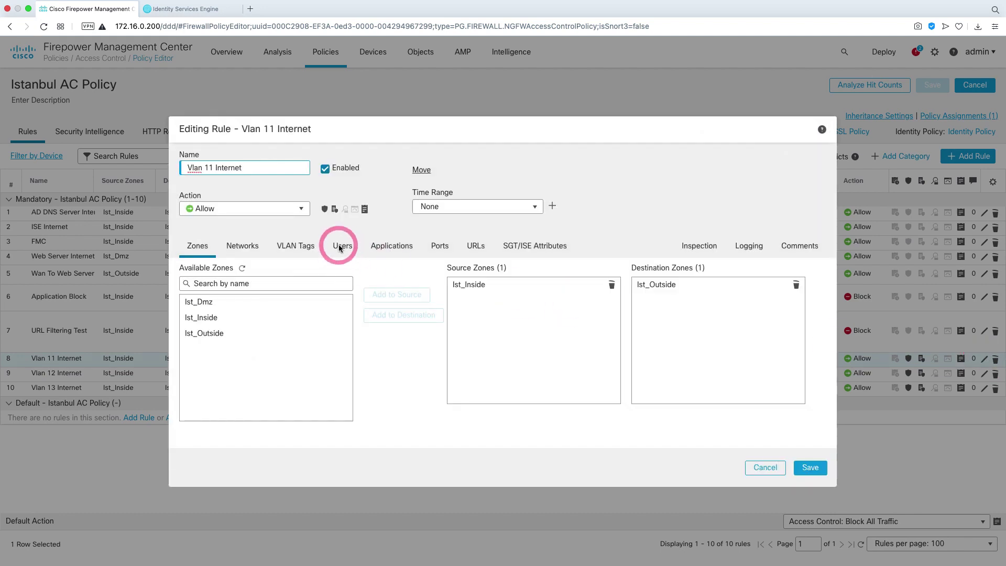
pyautogui.click(340, 245)
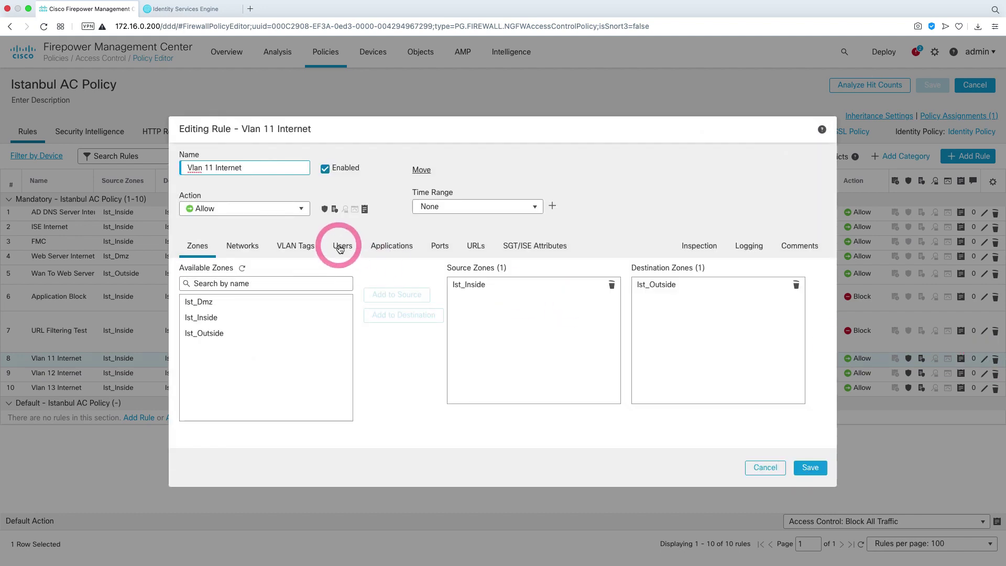
pyautogui.click(223, 322)
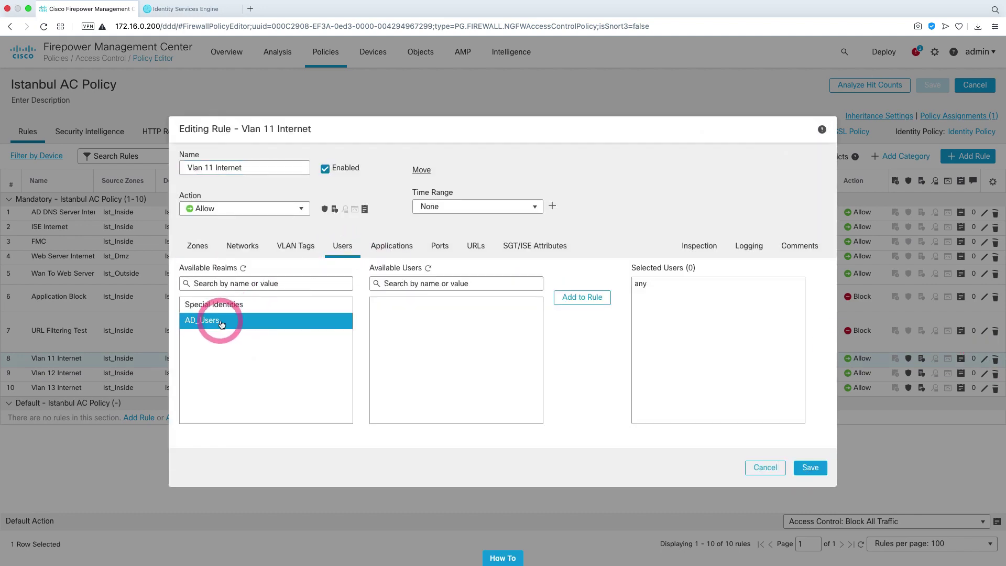
pyautogui.click(397, 336)
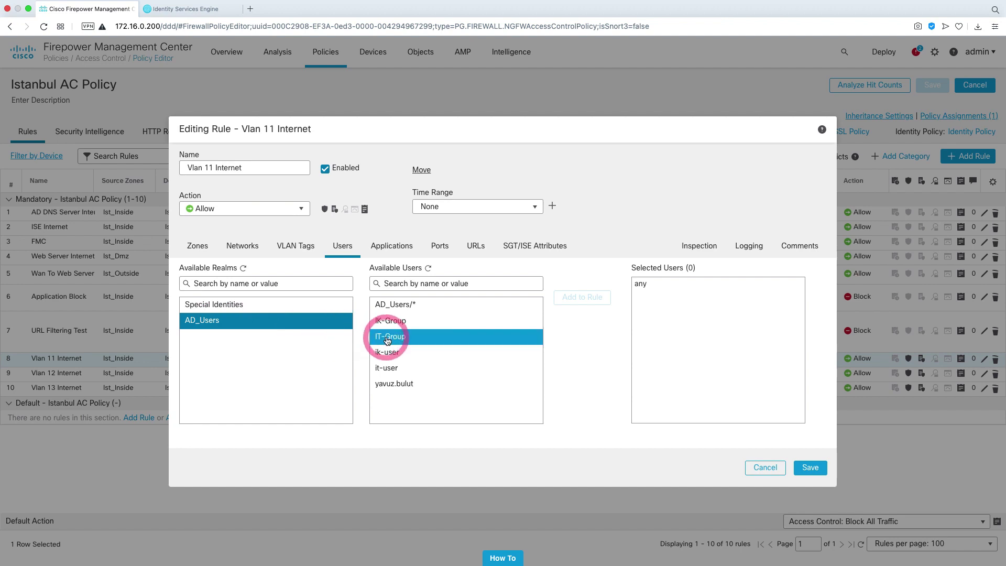
pyautogui.click(578, 299)
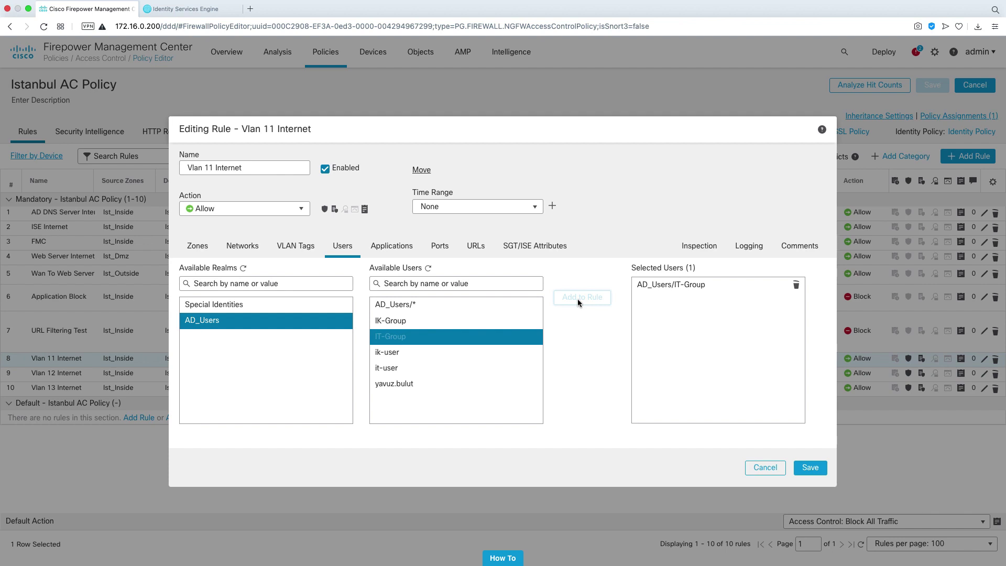
pyautogui.click(448, 384)
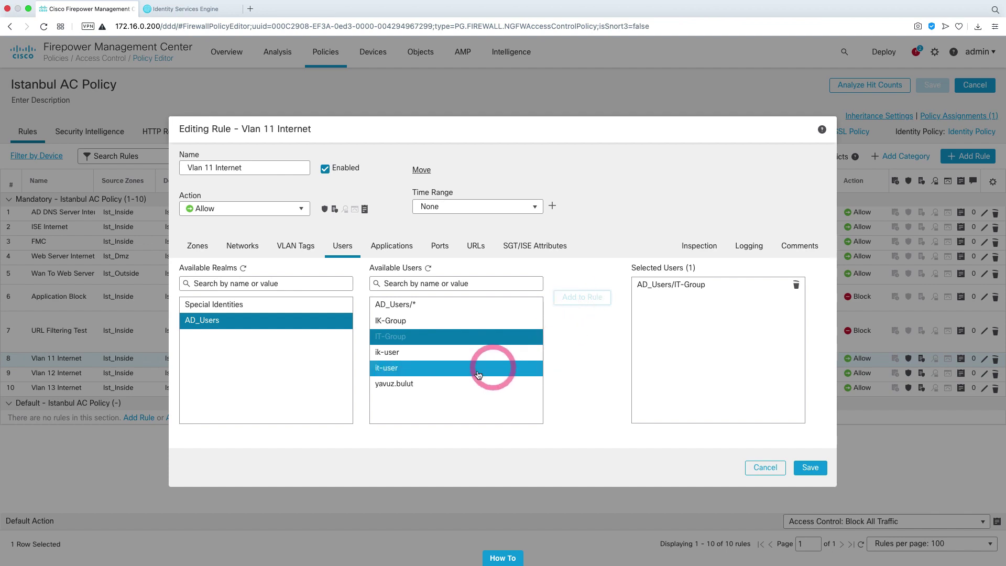
pyautogui.click(810, 471)
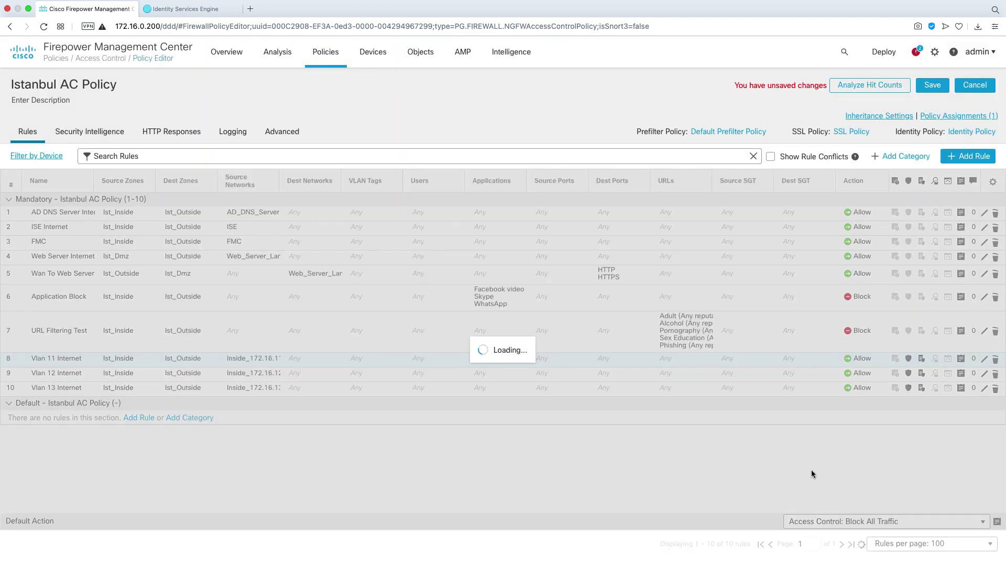
pyautogui.click(928, 87)
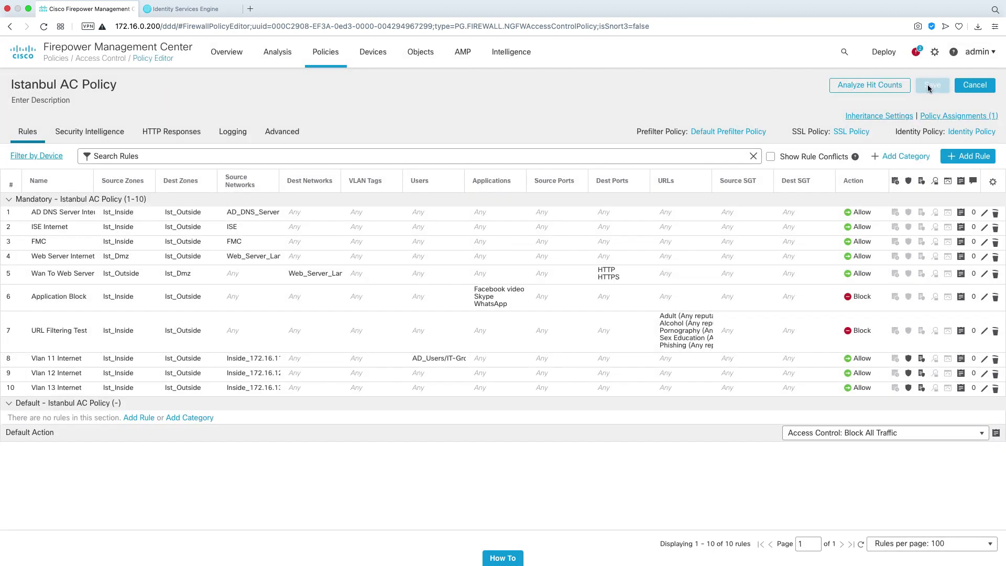
# - Deploy the pending policy changes to the IST-FTD-1 device
pyautogui.click(884, 52)
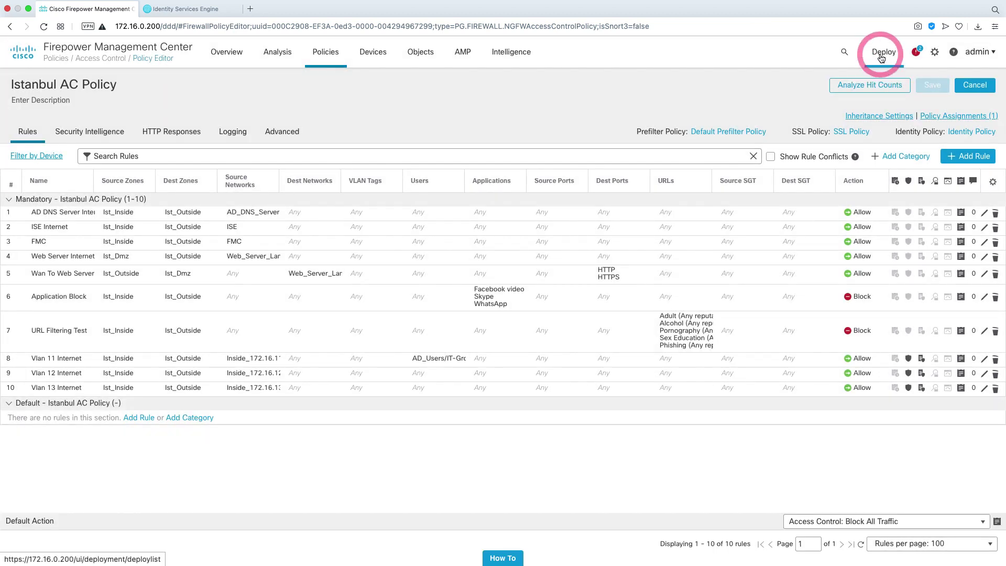
pyautogui.click(892, 83)
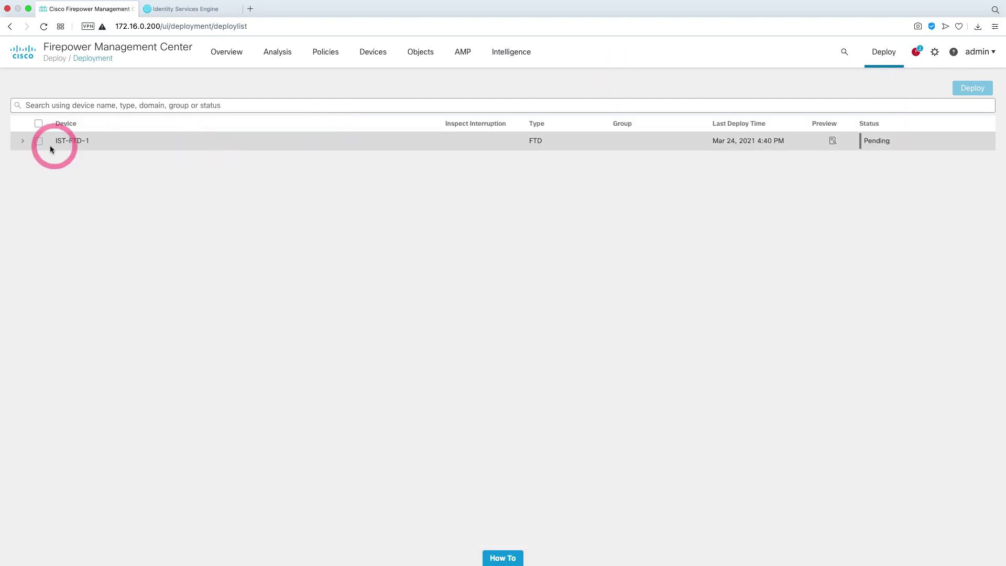
pyautogui.click(38, 143)
pyautogui.click(962, 99)
pyautogui.click(561, 332)
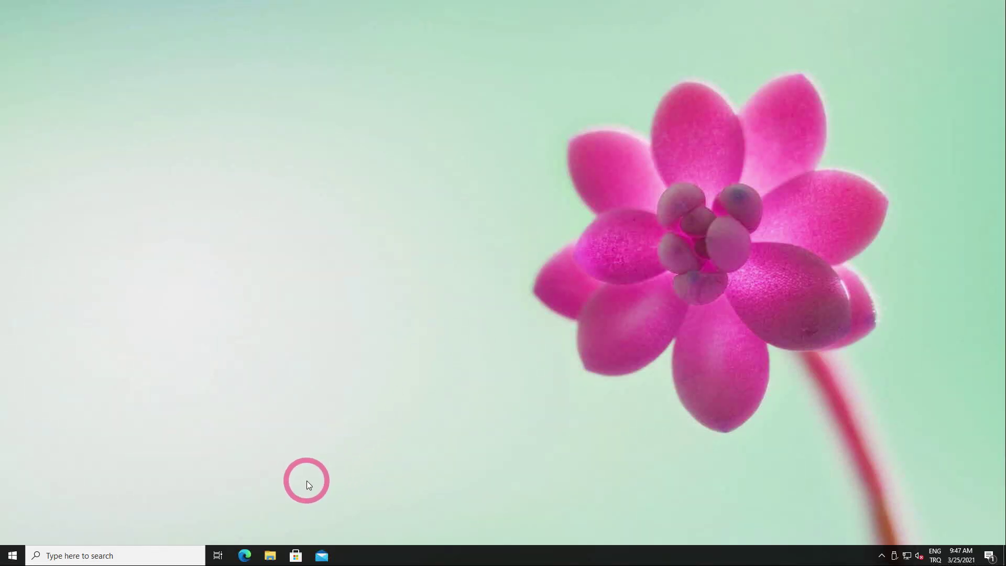
# - In Microsoft Edge on the Windows client, open eBay, n11.com and bing.com in separate tabs to generate web traffic
pyautogui.click(246, 556)
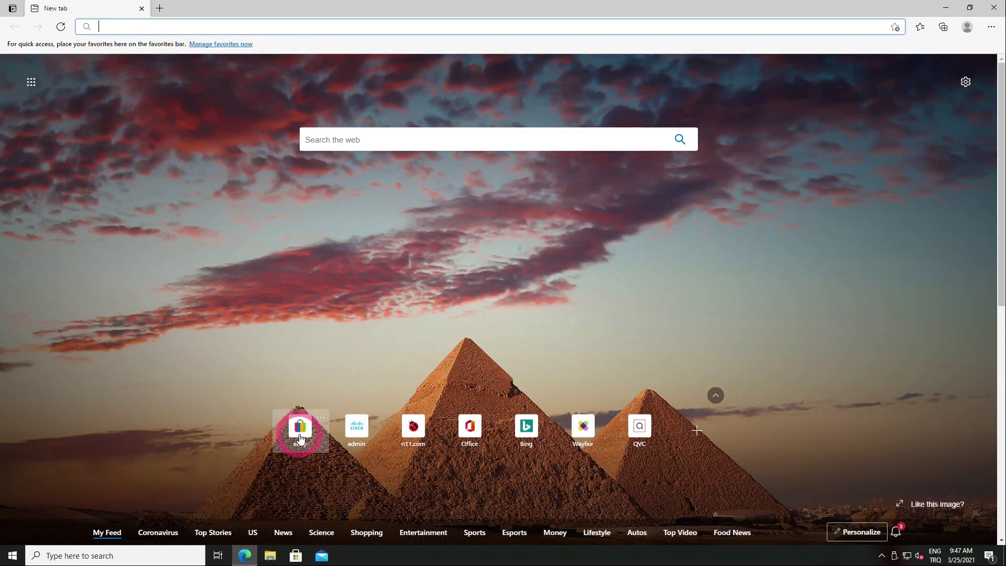
pyautogui.click(300, 434)
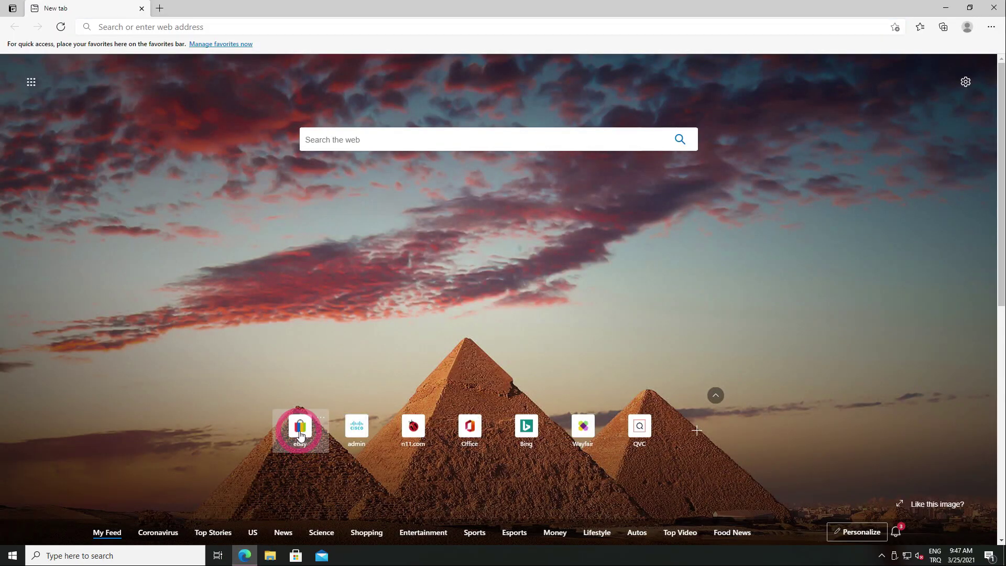
pyautogui.click(164, 11)
pyautogui.click(413, 427)
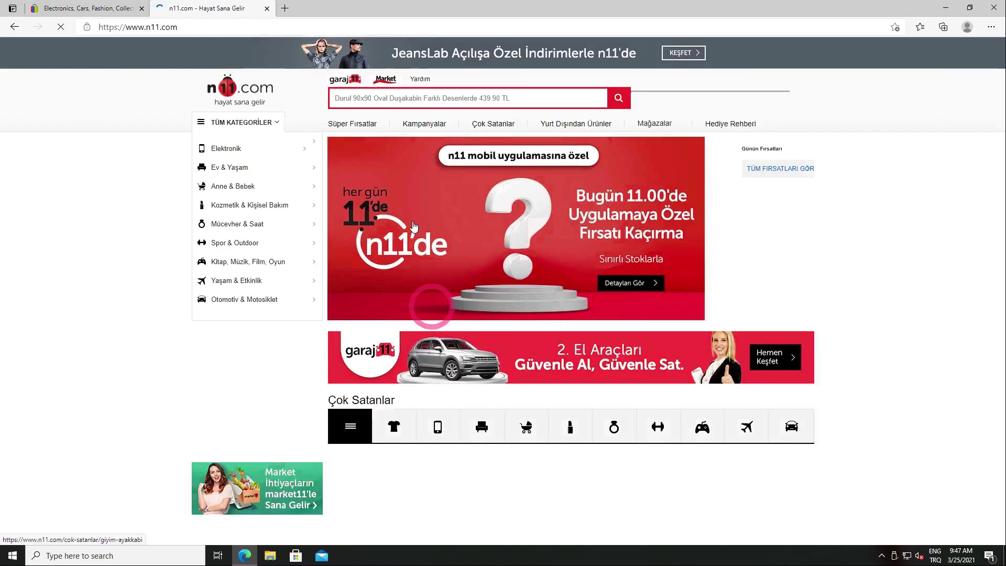
pyautogui.hotkey('ctrl', 't')
pyautogui.write('bing.com')
pyautogui.press('Return')
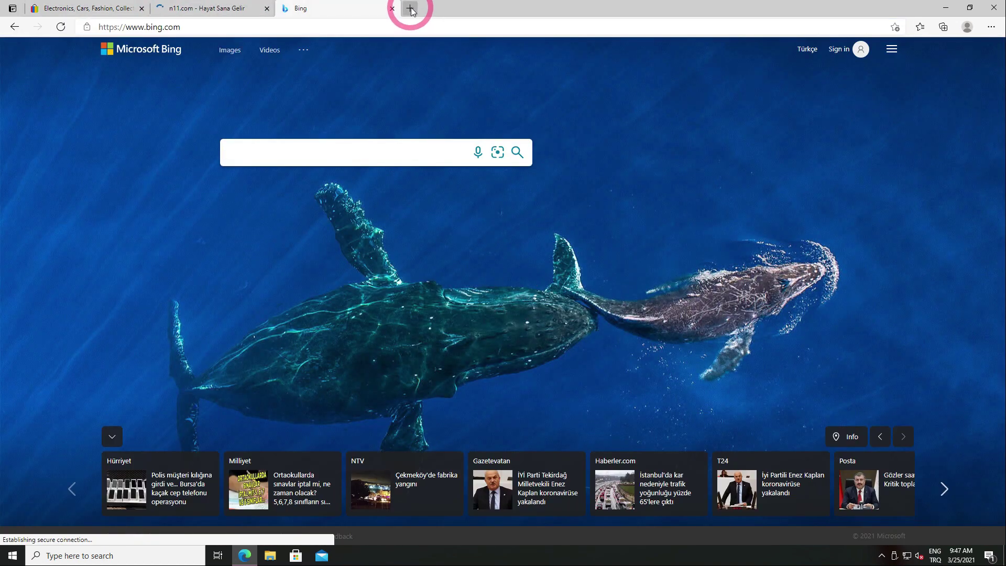
# - Open the Wayfair and Office websites in two more new tabs
pyautogui.click(410, 8)
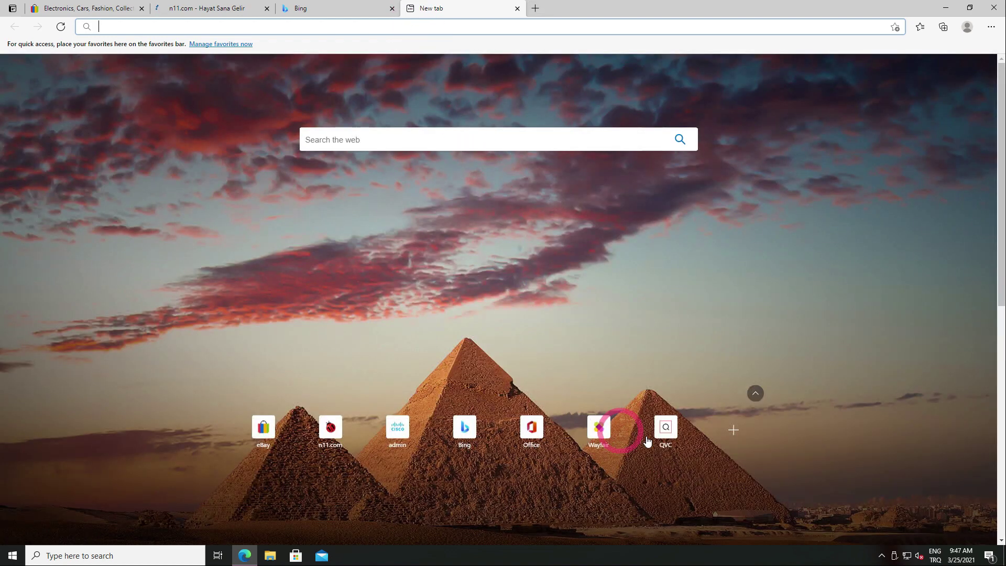
pyautogui.click(603, 433)
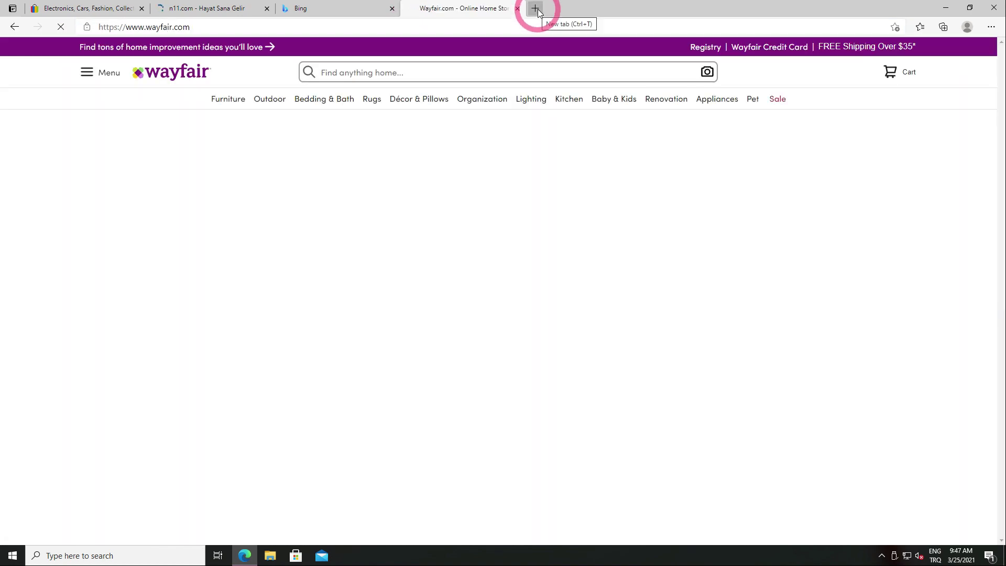
pyautogui.click(535, 9)
pyautogui.click(598, 435)
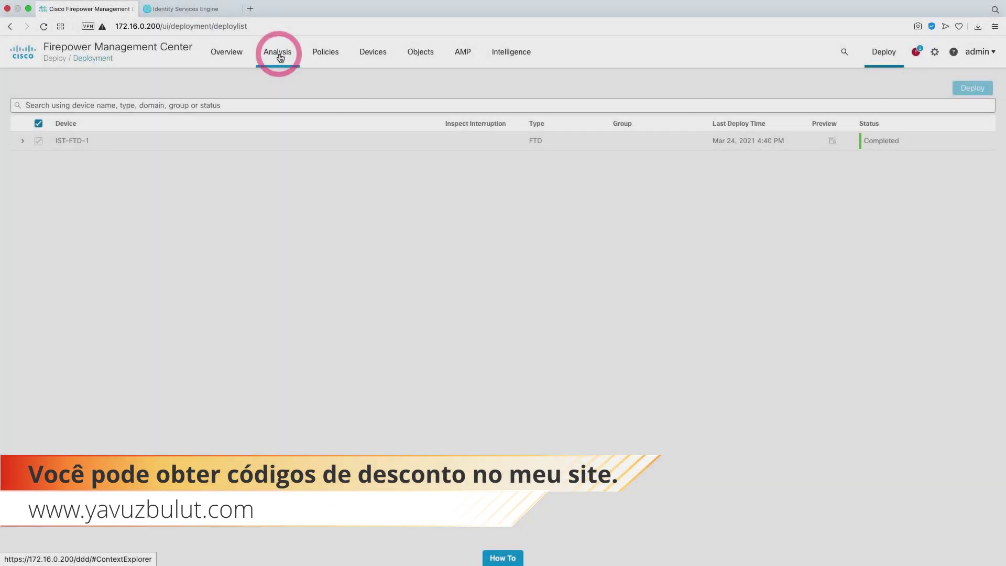
# - In Firepower Management Center, check the initiator users in the table view of connection events, and view the Users list
pyautogui.click(280, 56)
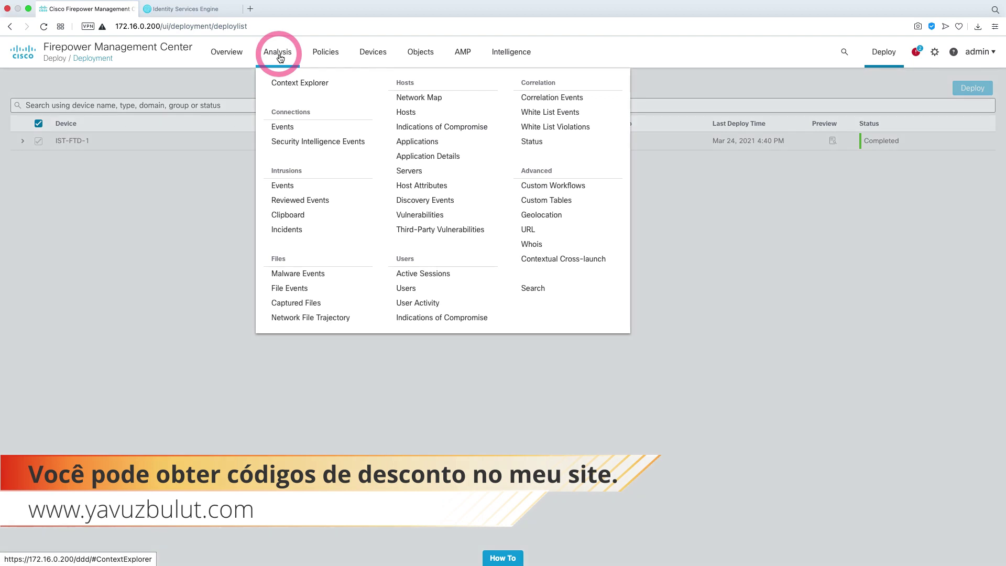
pyautogui.click(288, 128)
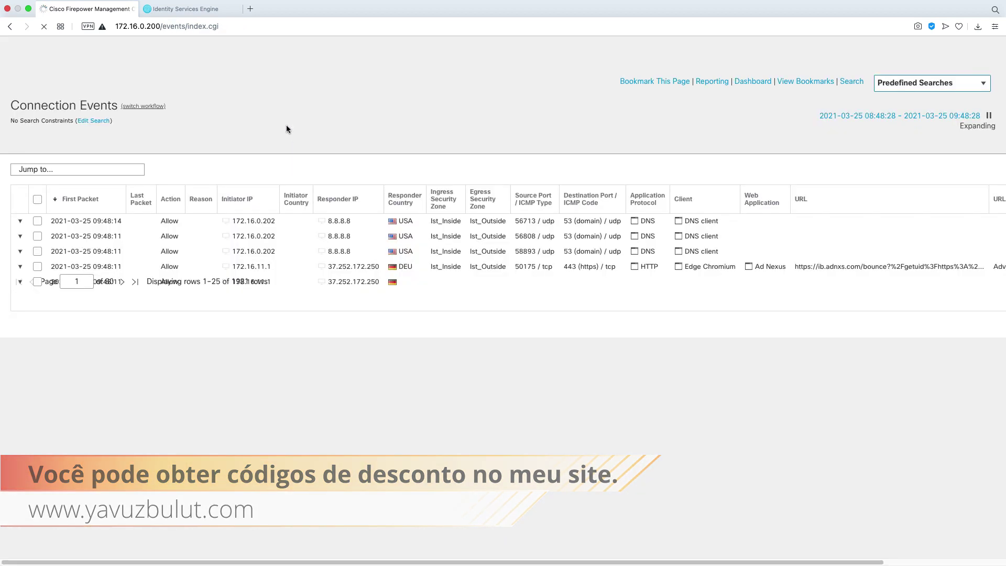
pyautogui.click(249, 159)
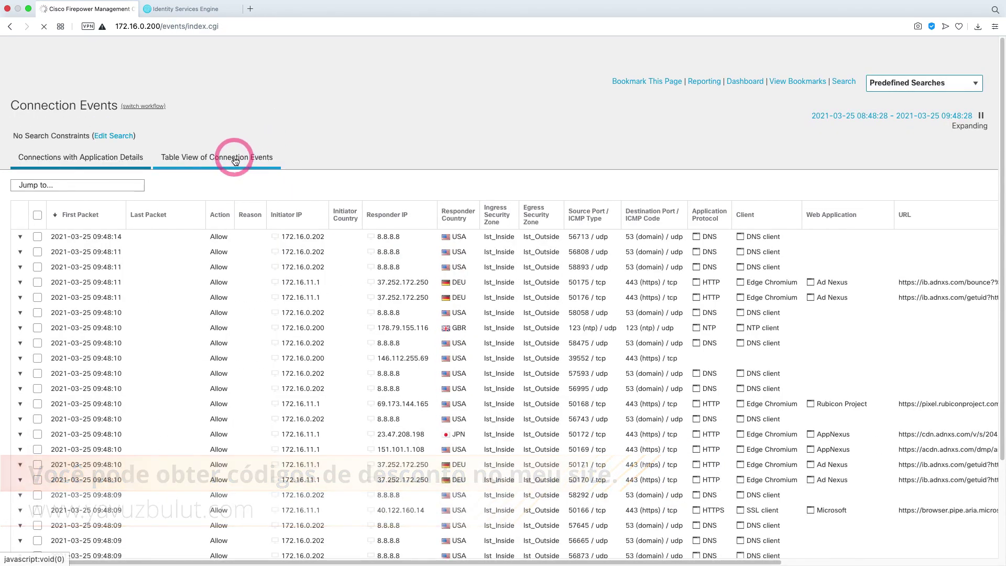
pyautogui.click(235, 160)
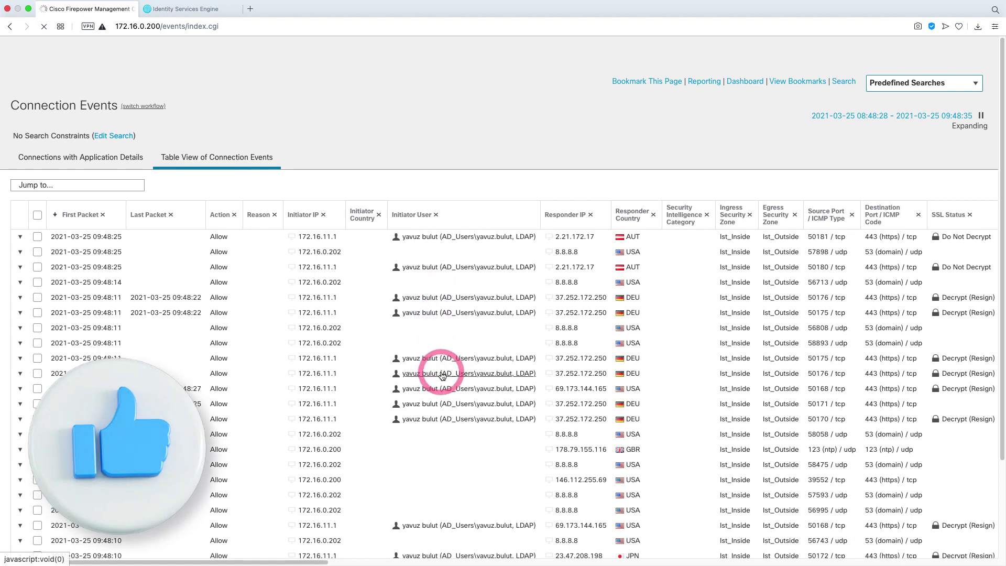
pyautogui.click(127, 186)
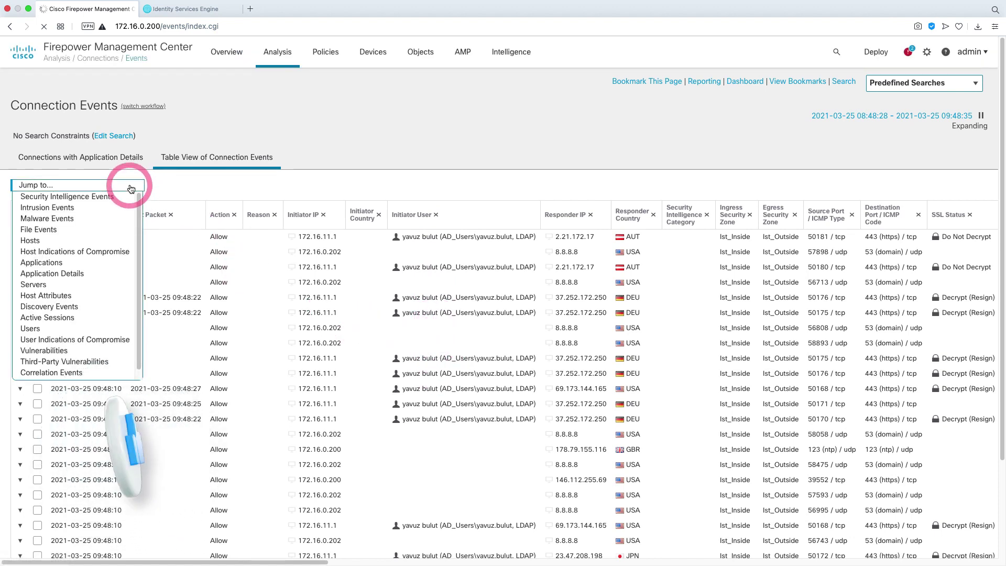
pyautogui.click(41, 330)
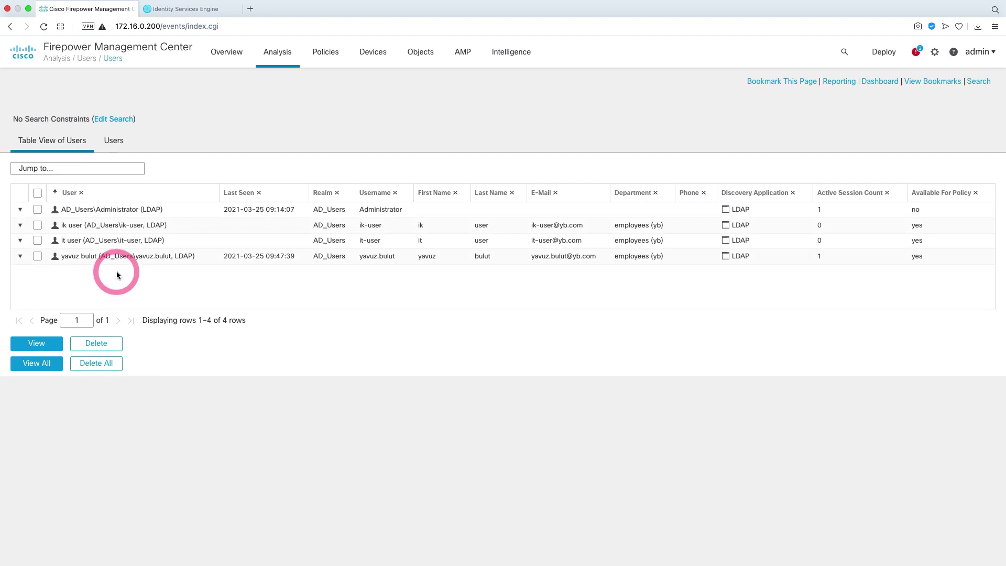
# - Switch to Cisco ISE and view the live sessions of the PassiveID work center
pyautogui.click(180, 8)
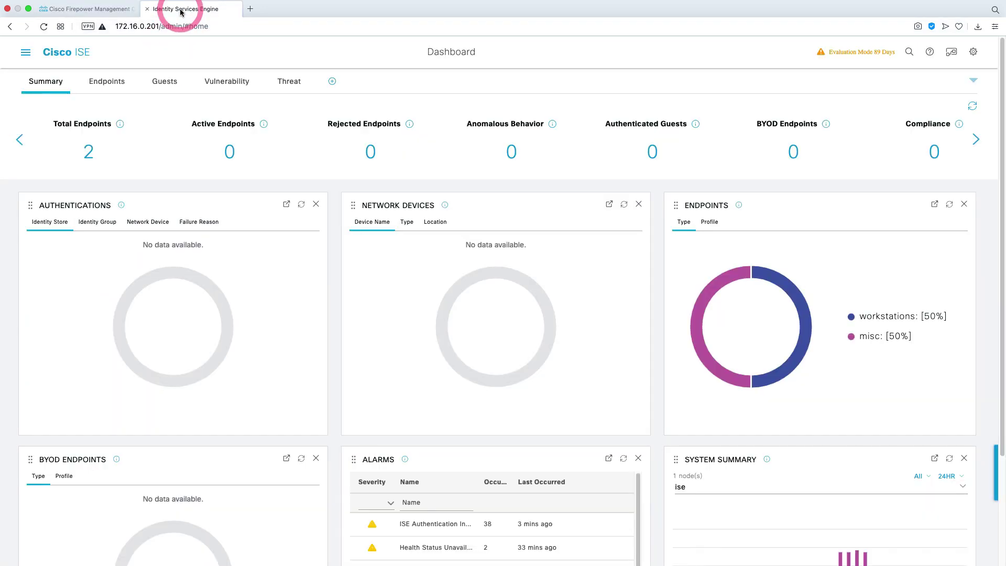
pyautogui.click(25, 51)
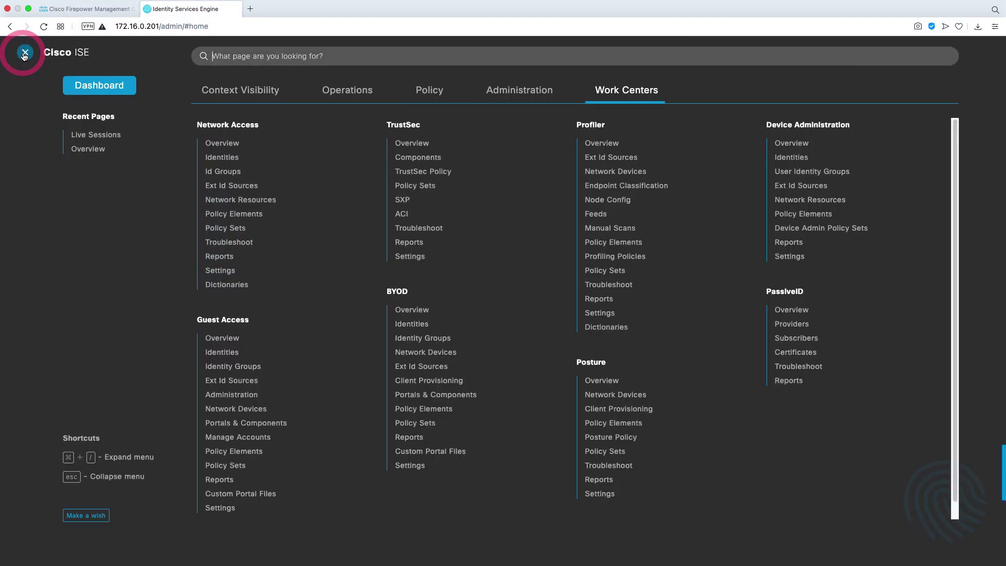
pyautogui.click(791, 310)
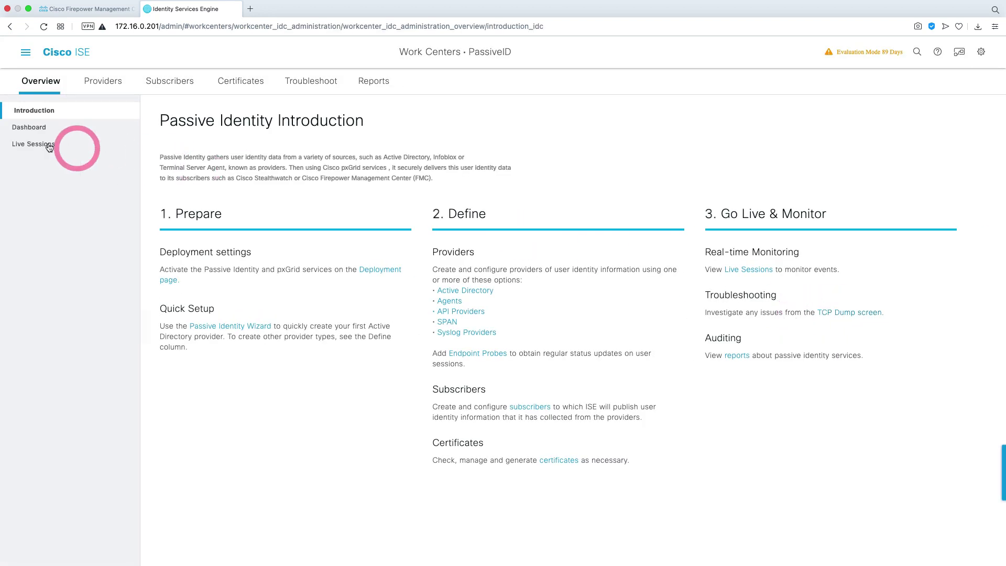
pyautogui.click(34, 144)
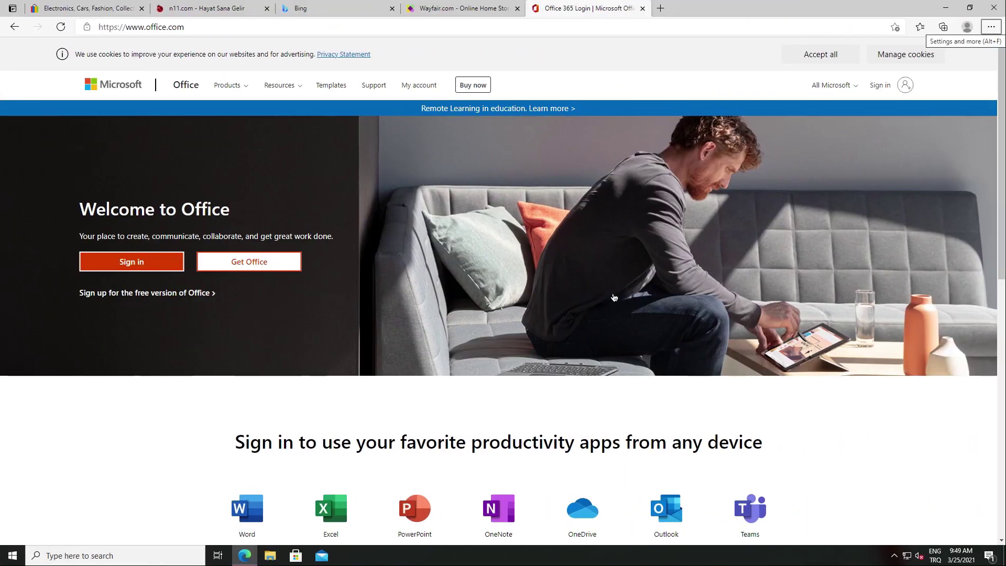
# - Switch the Windows client to the IT User account and sign in with the account password
pyautogui.click(12, 556)
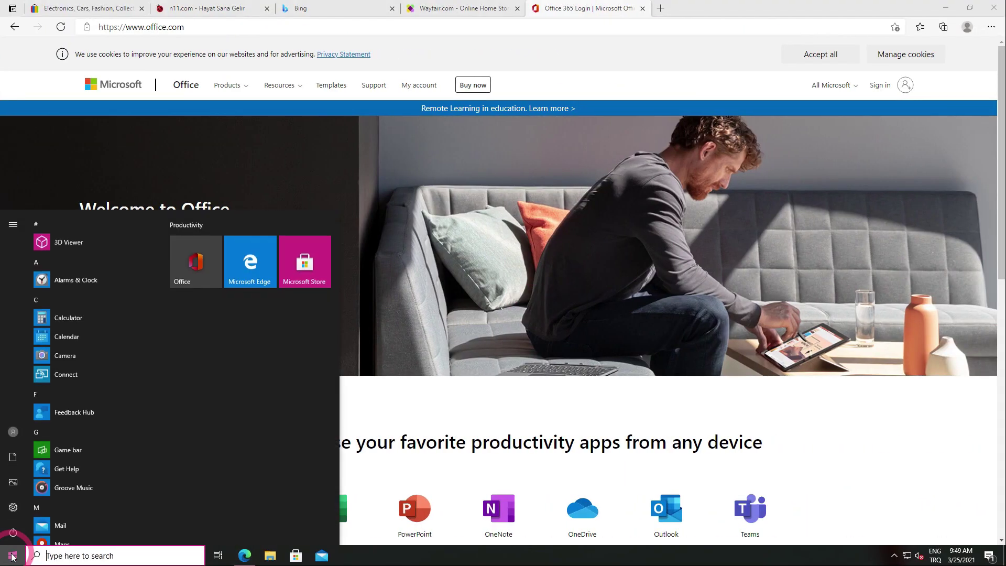
pyautogui.click(15, 432)
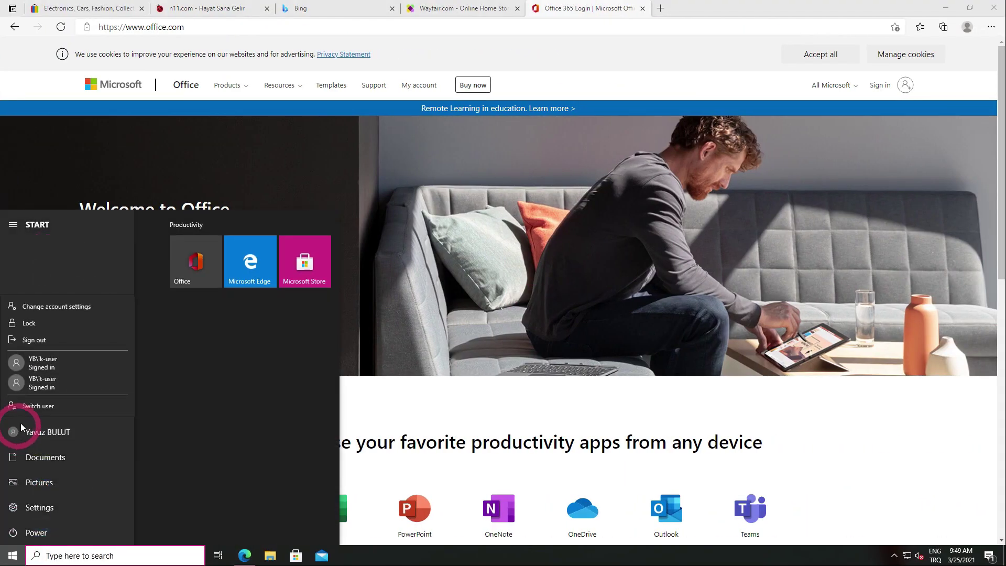
pyautogui.click(46, 381)
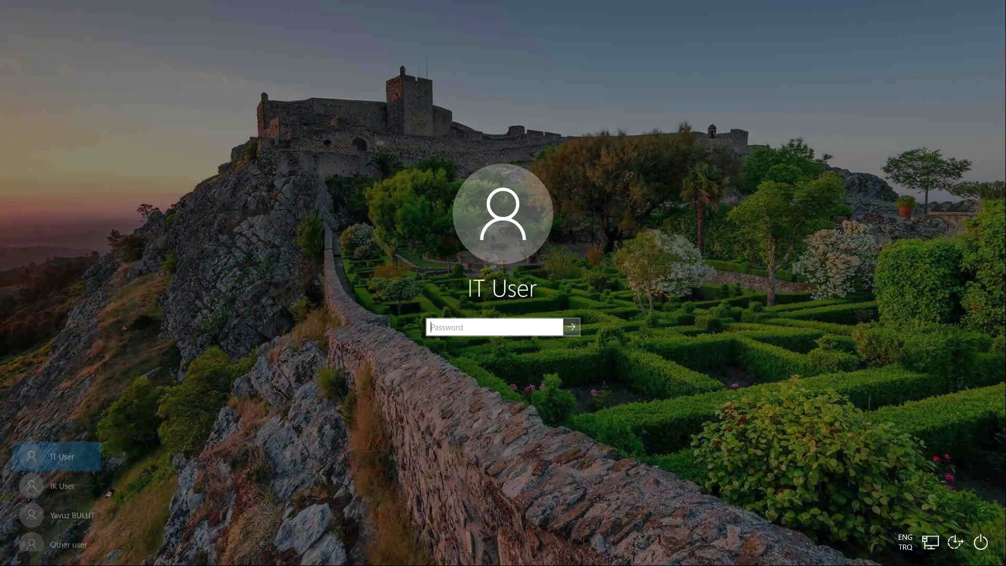
pyautogui.click(457, 326)
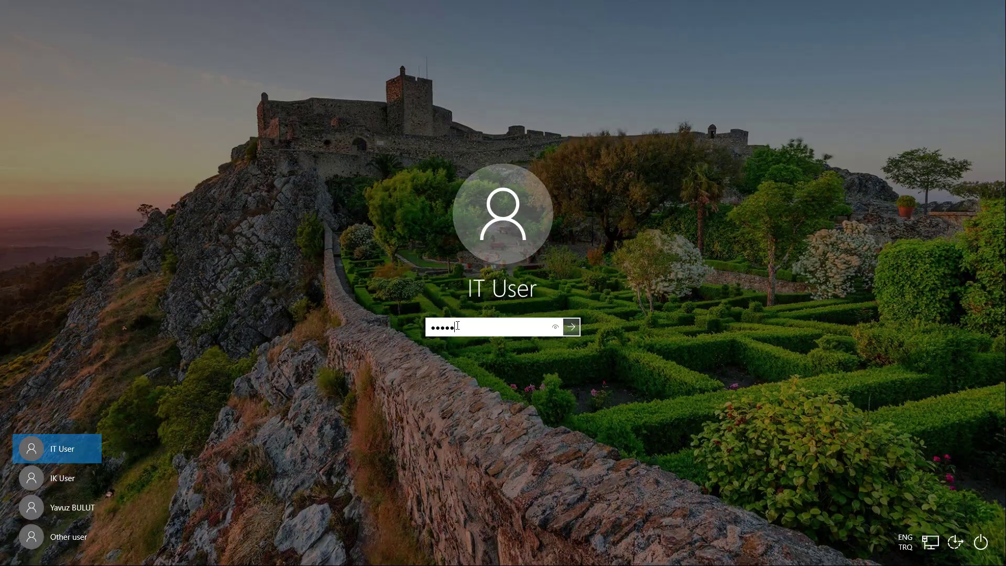
pyautogui.press('Return')
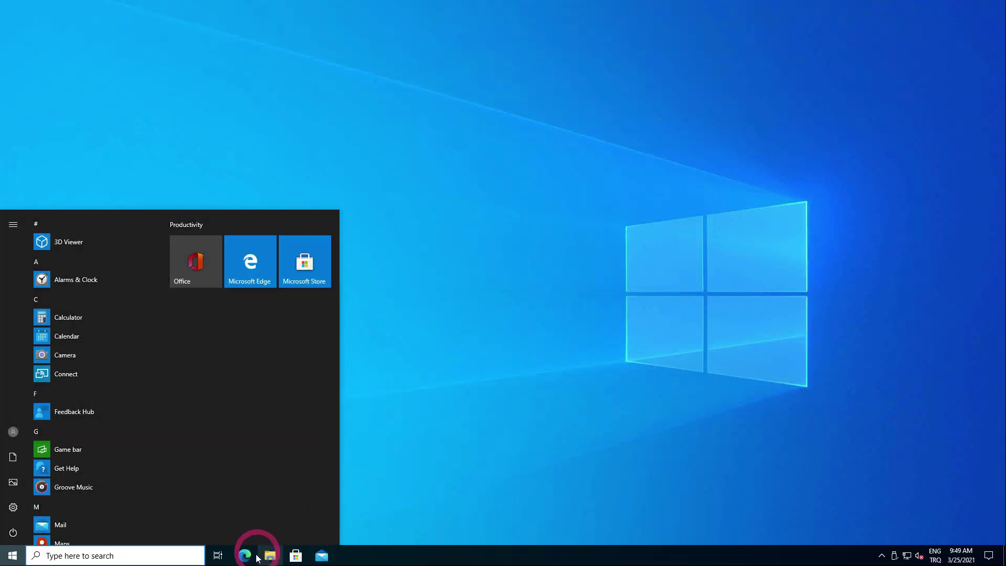
# - As IT User, open eBay, LinkedIn and Bing in separate Microsoft Edge tabs
pyautogui.click(244, 557)
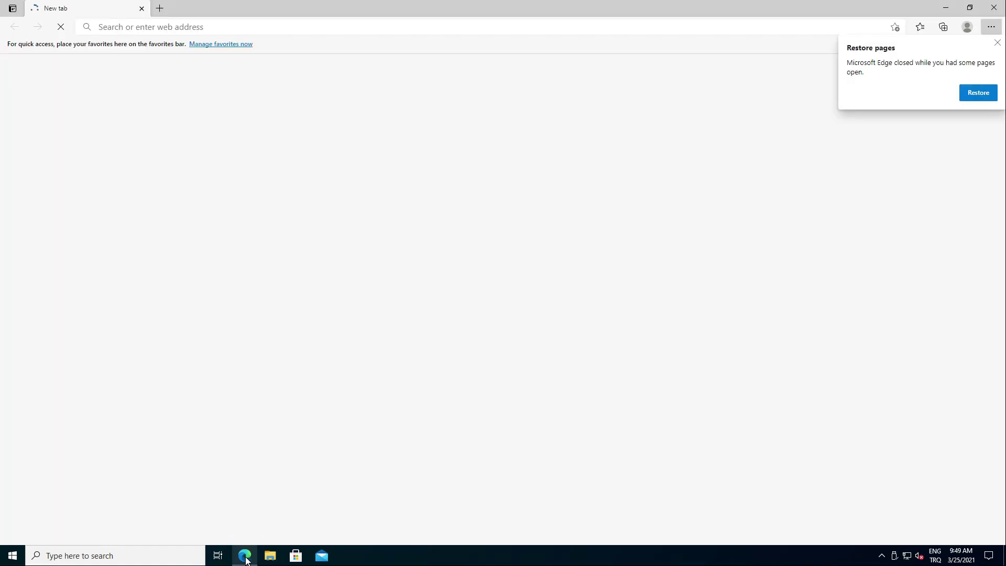
pyautogui.click(298, 422)
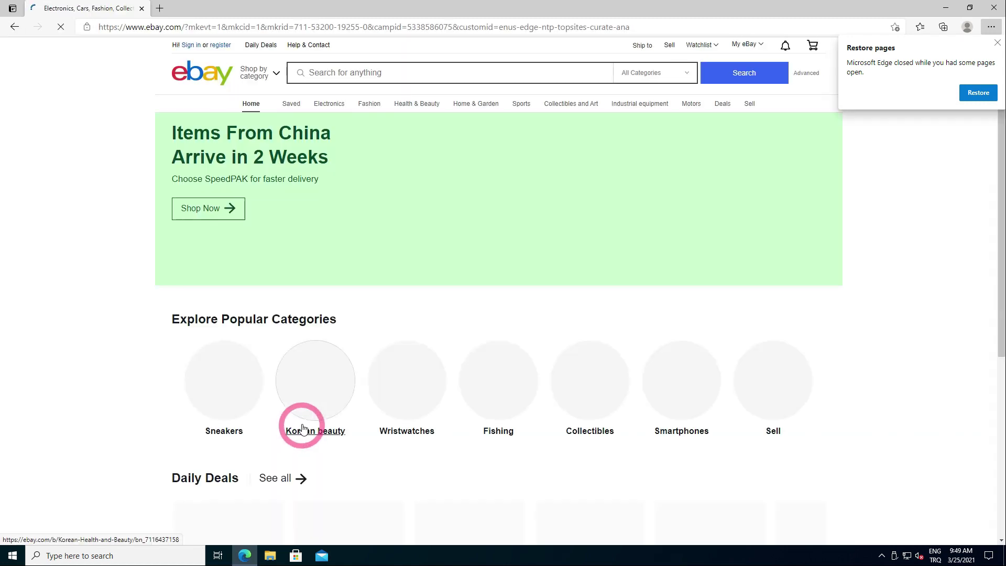
pyautogui.click(159, 8)
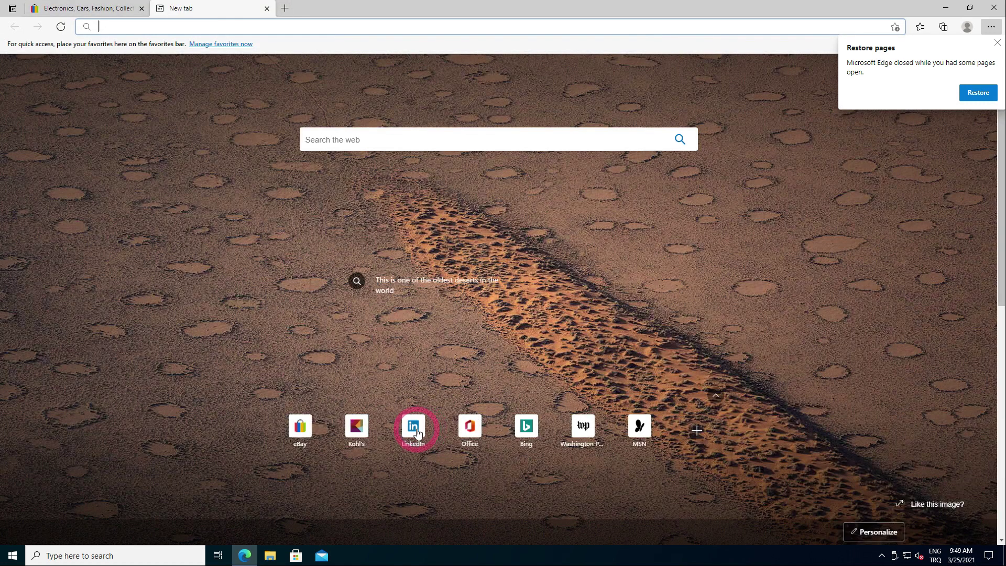
pyautogui.click(413, 424)
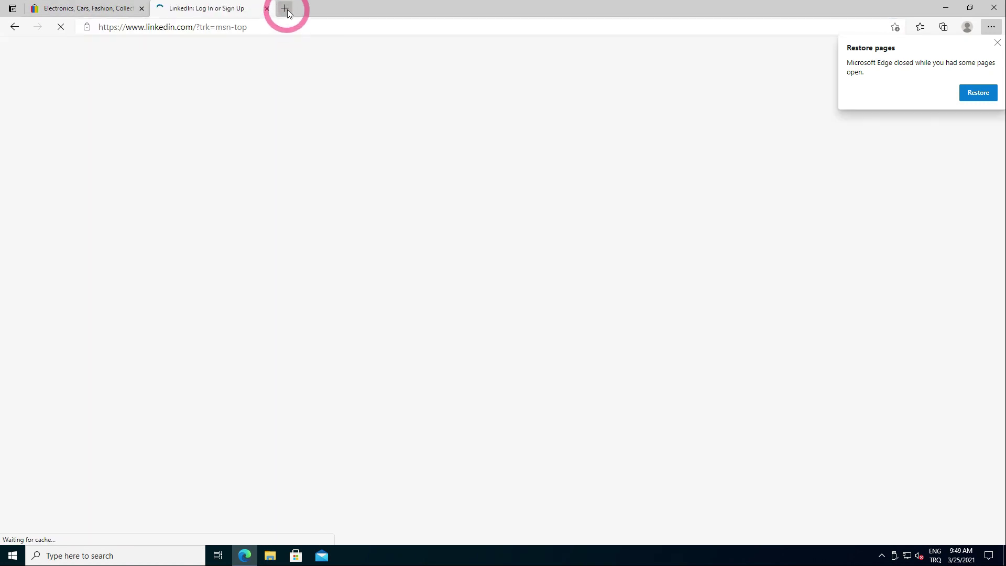
pyautogui.click(285, 8)
pyautogui.click(527, 426)
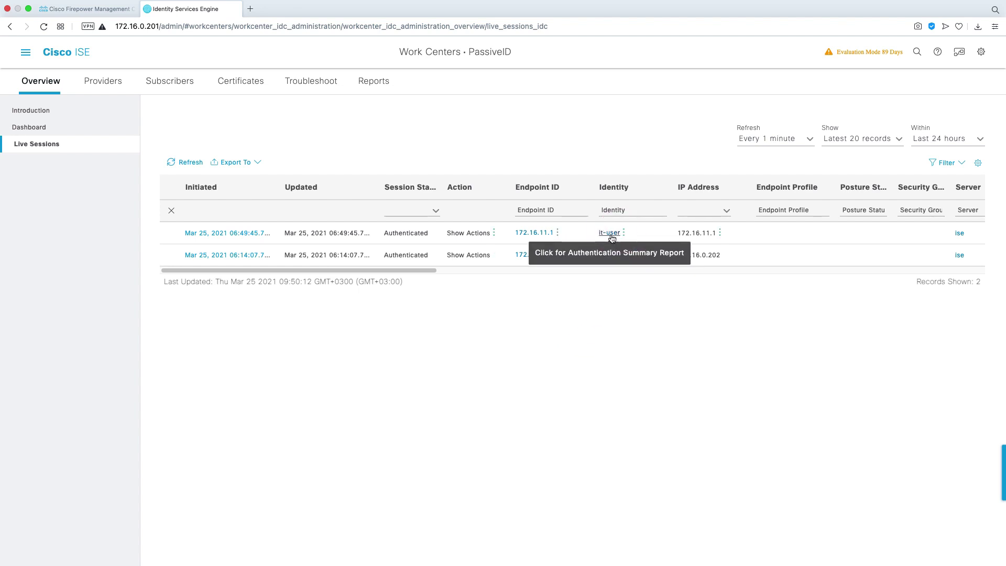
# - Return to Firepower Management Center and check the table view of connection events for the IT user's traffic
pyautogui.click(94, 11)
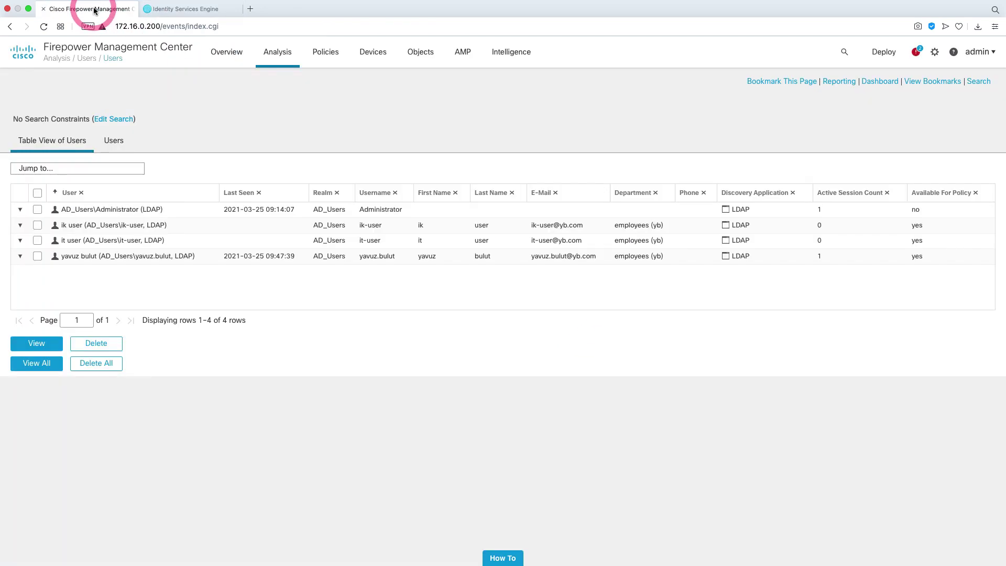
pyautogui.click(273, 55)
pyautogui.click(291, 125)
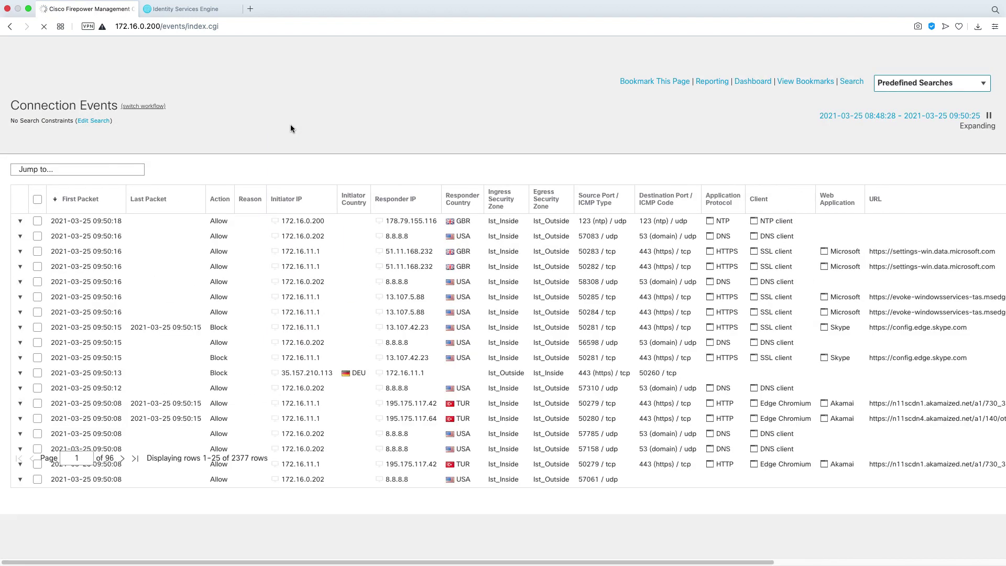
pyautogui.click(149, 192)
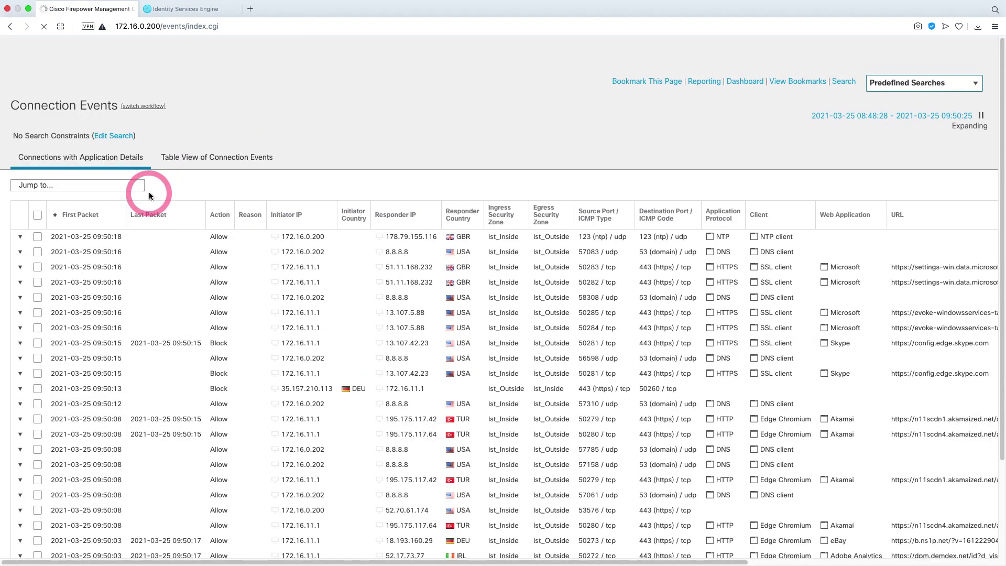
pyautogui.click(217, 160)
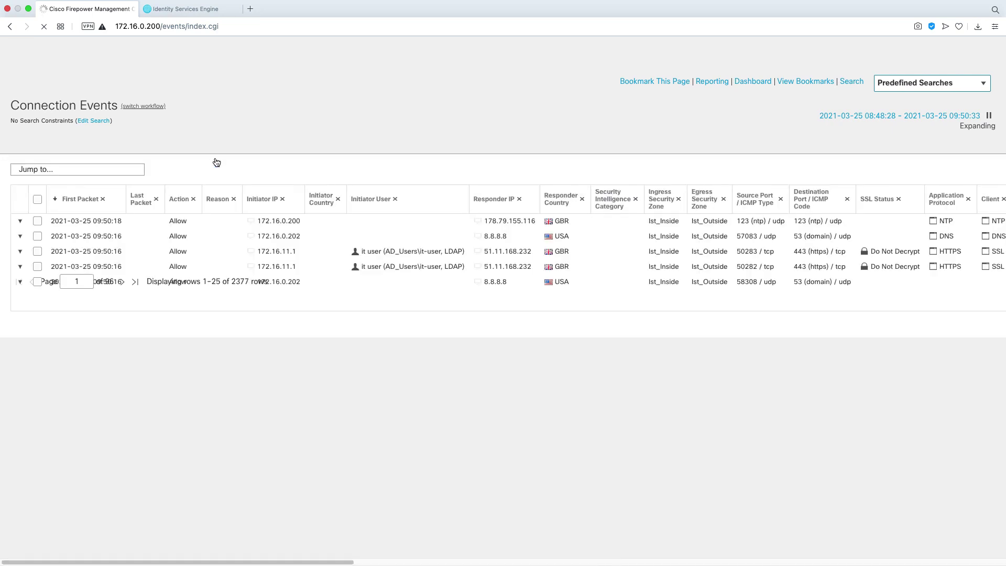
pyautogui.click(405, 269)
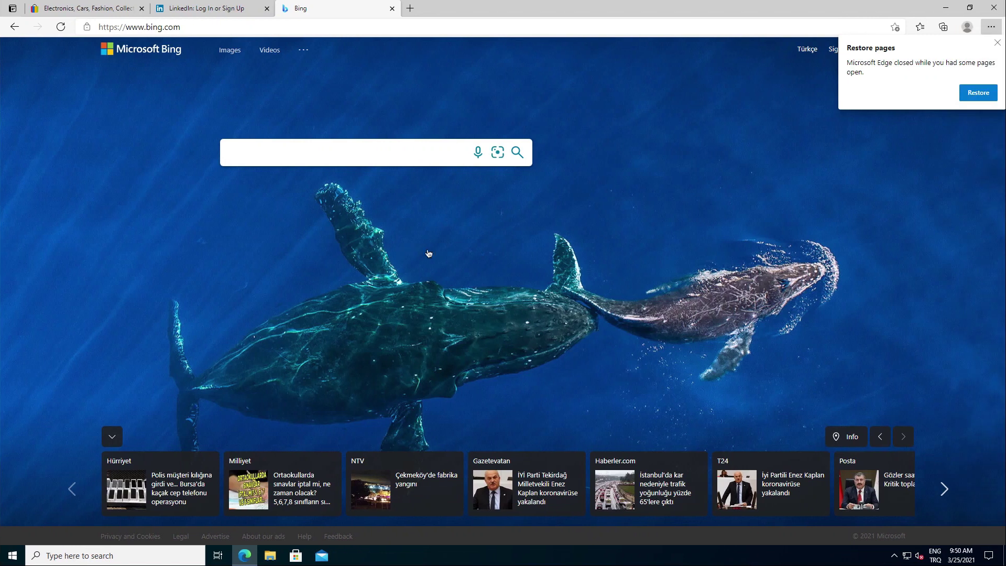
# - Switch the Windows client to the IK User account and sign in with the account password
pyautogui.click(11, 556)
pyautogui.click(13, 431)
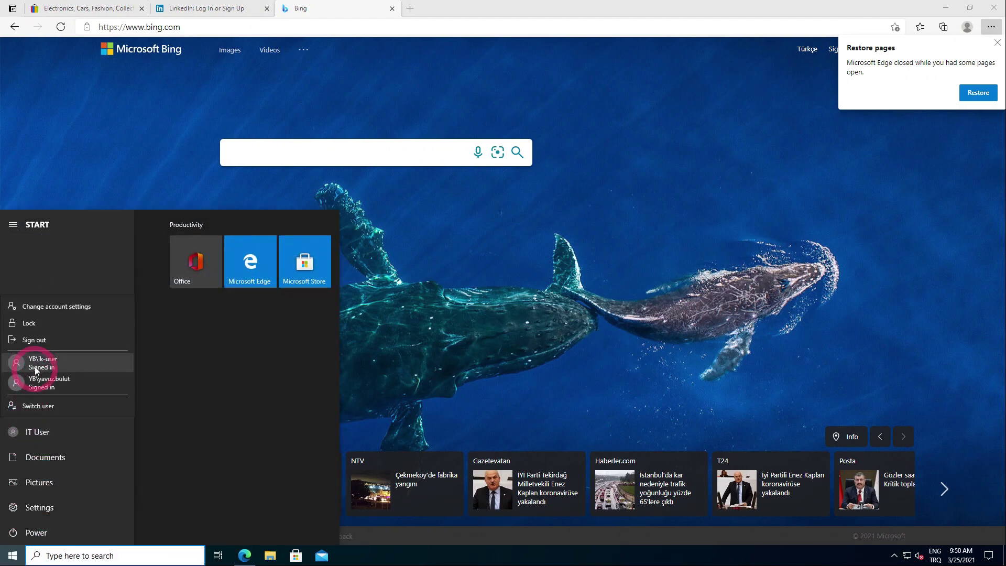
pyautogui.click(35, 362)
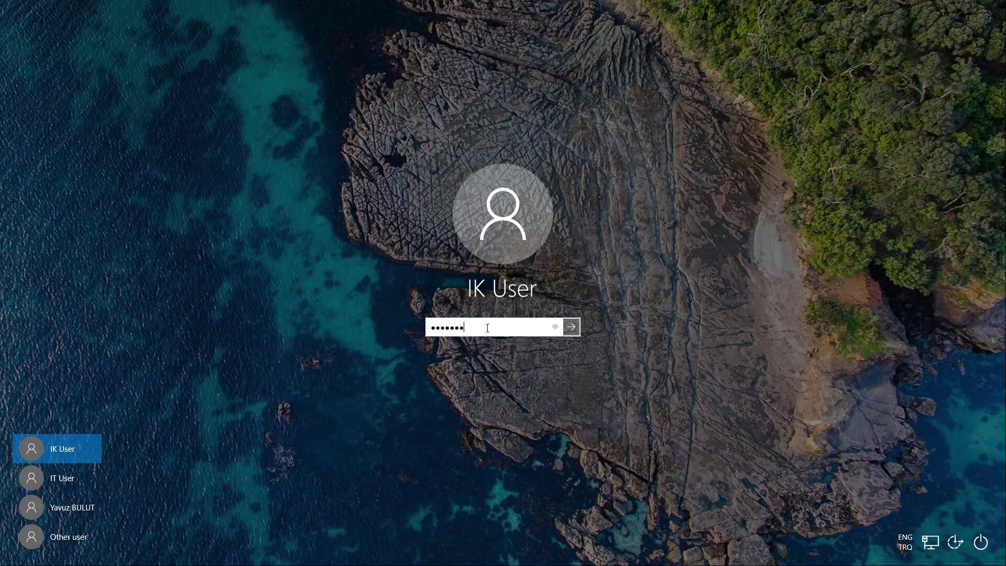
pyautogui.press('Return')
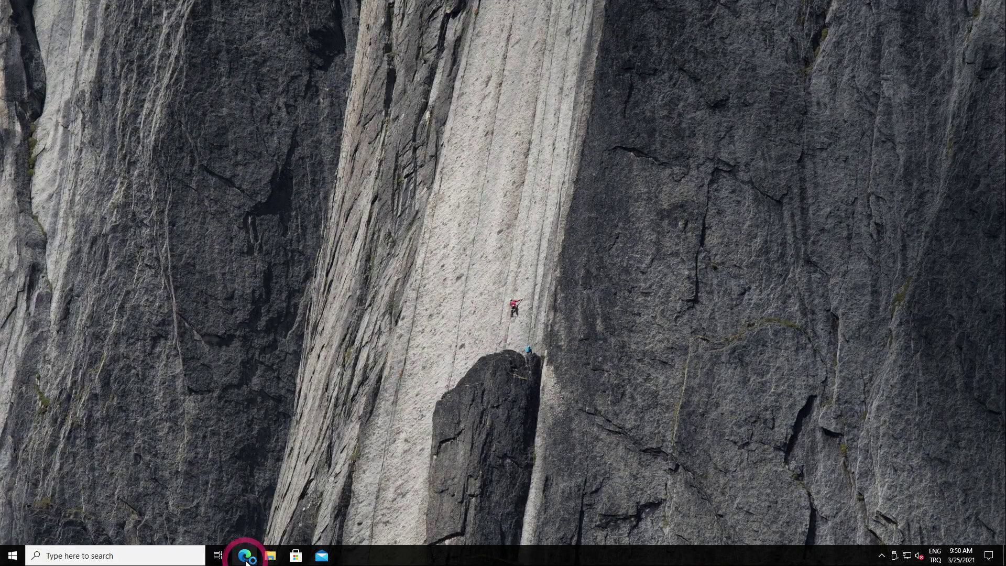
# - As IK User, open eBay, LinkedIn and Bing in separate Microsoft Edge tabs to generate test traffic
pyautogui.click(244, 556)
pyautogui.click(299, 429)
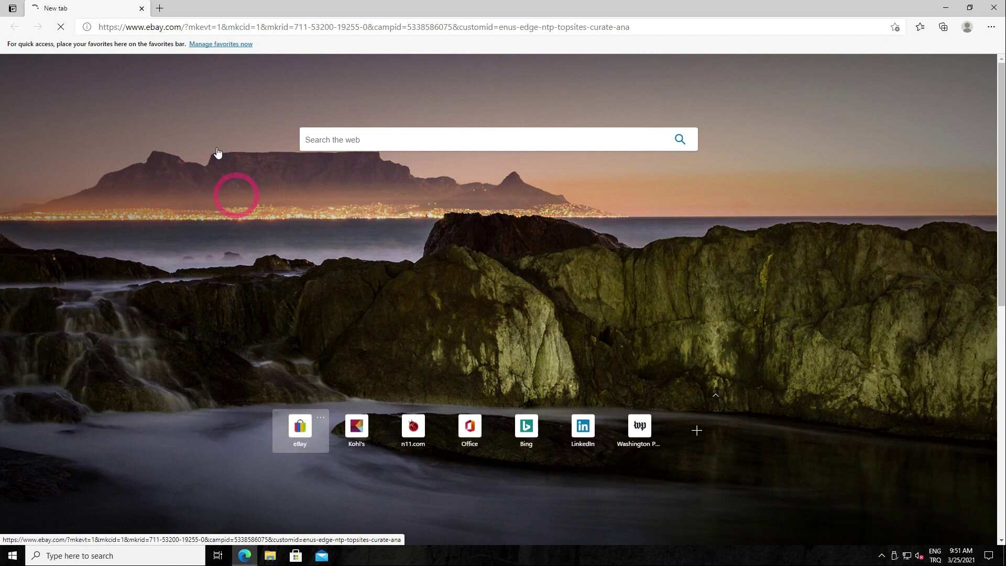
pyautogui.click(160, 8)
pyautogui.click(416, 428)
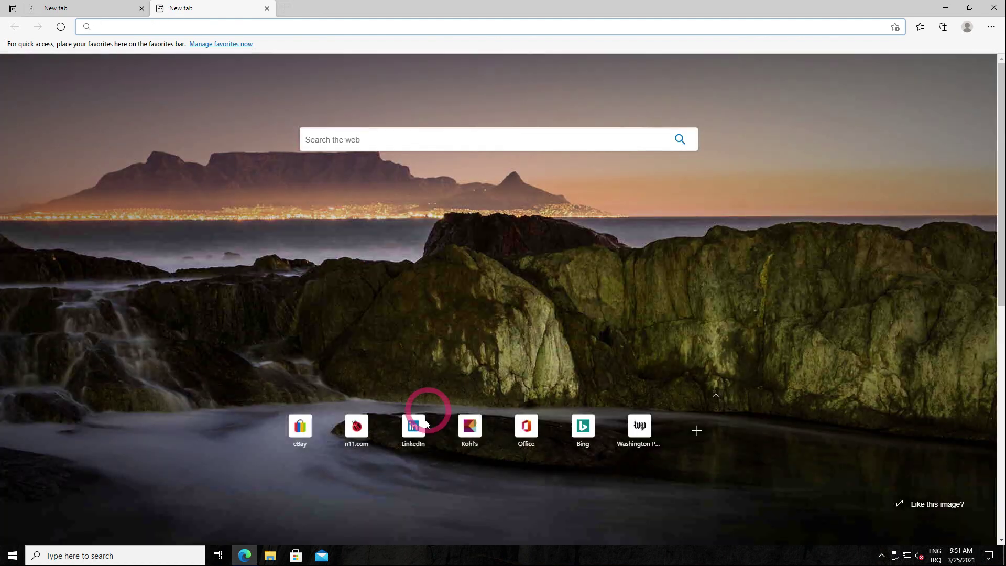
pyautogui.click(285, 8)
pyautogui.click(582, 426)
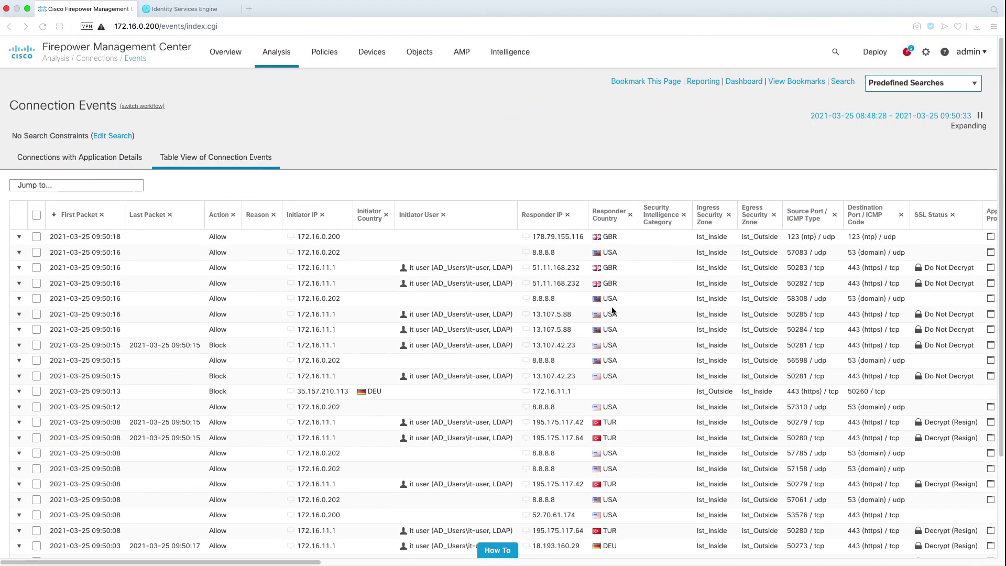
# - In Firepower Management Center, reload the connection events and examine the action and initiator user for the IK user's traffic in the table view
pyautogui.click(89, 161)
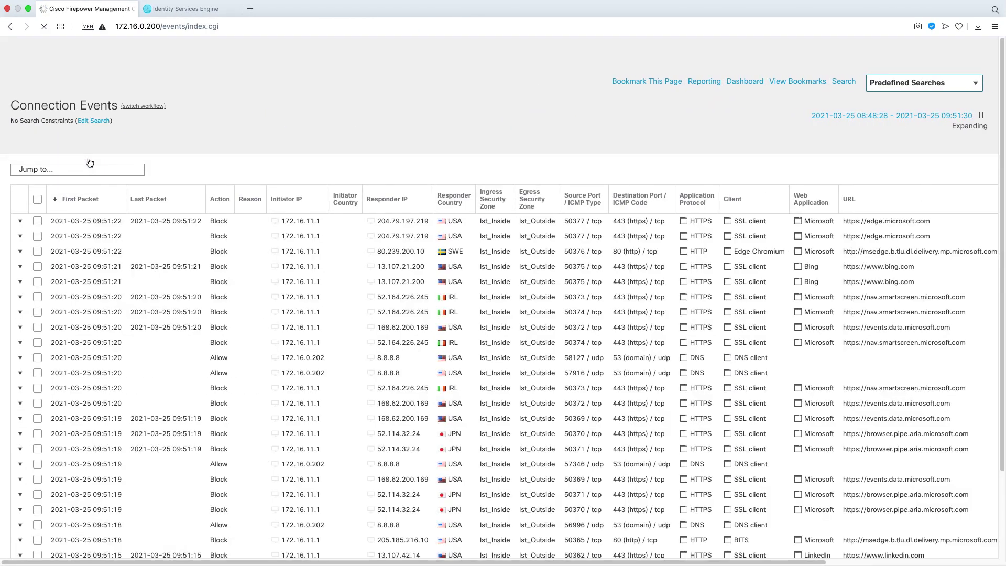
pyautogui.moveTo(167, 159); pyautogui.dragTo(233, 247)
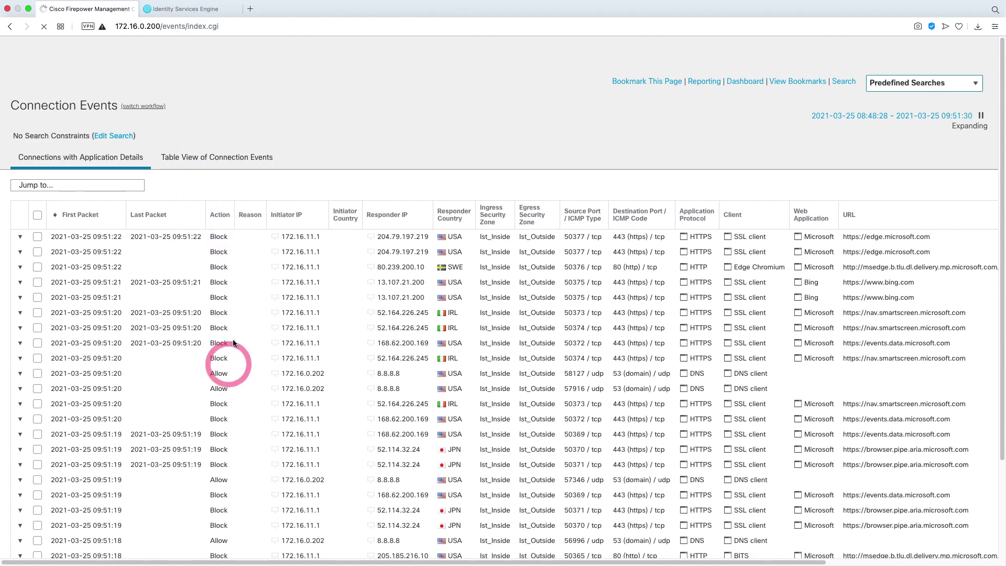
pyautogui.click(219, 158)
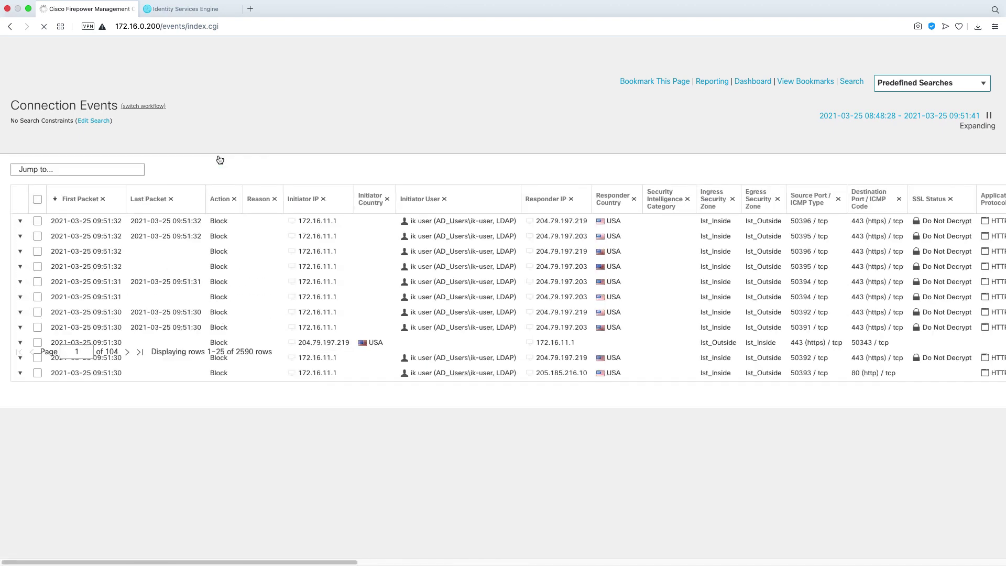
pyautogui.click(393, 233)
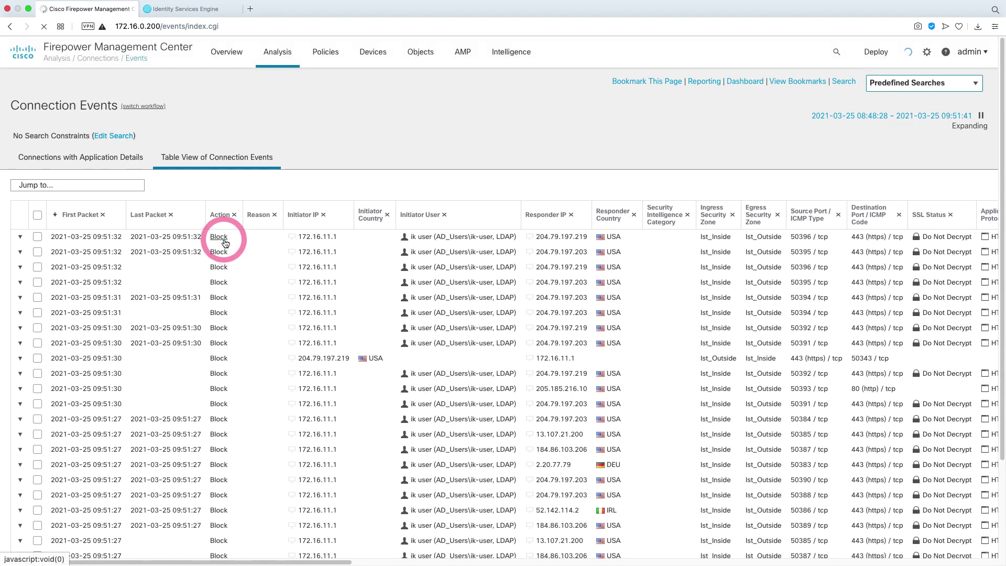
# - Refresh the PassiveID live sessions in Cisco ISE to check the ik-user session, and return to the connection events in Firepower Management Center
pyautogui.click(178, 8)
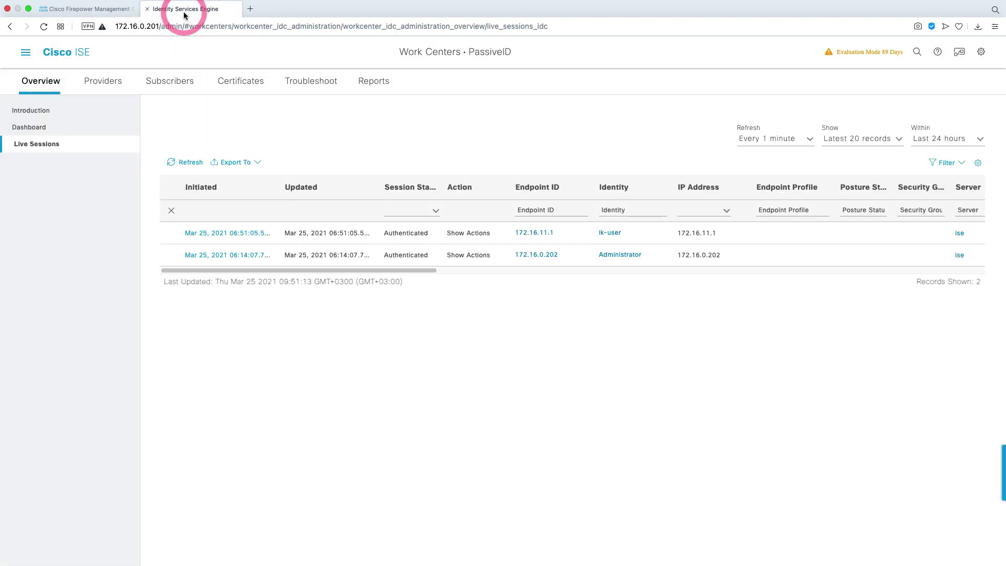
pyautogui.click(183, 163)
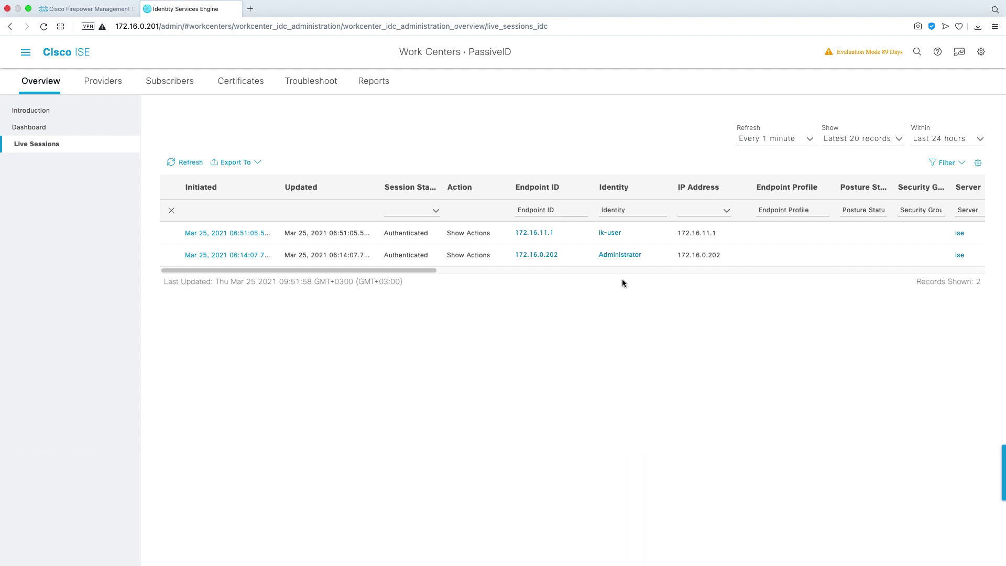
pyautogui.click(89, 10)
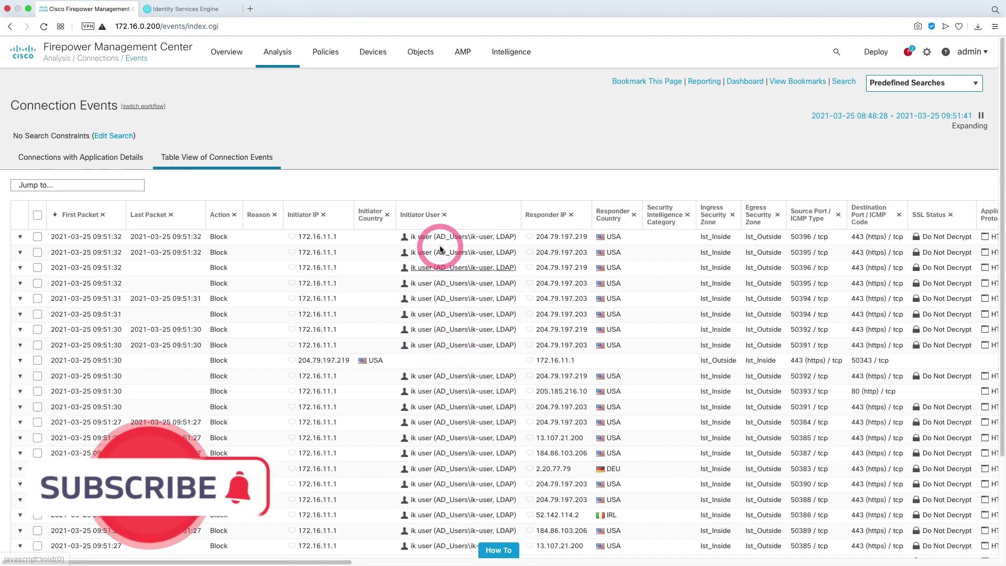